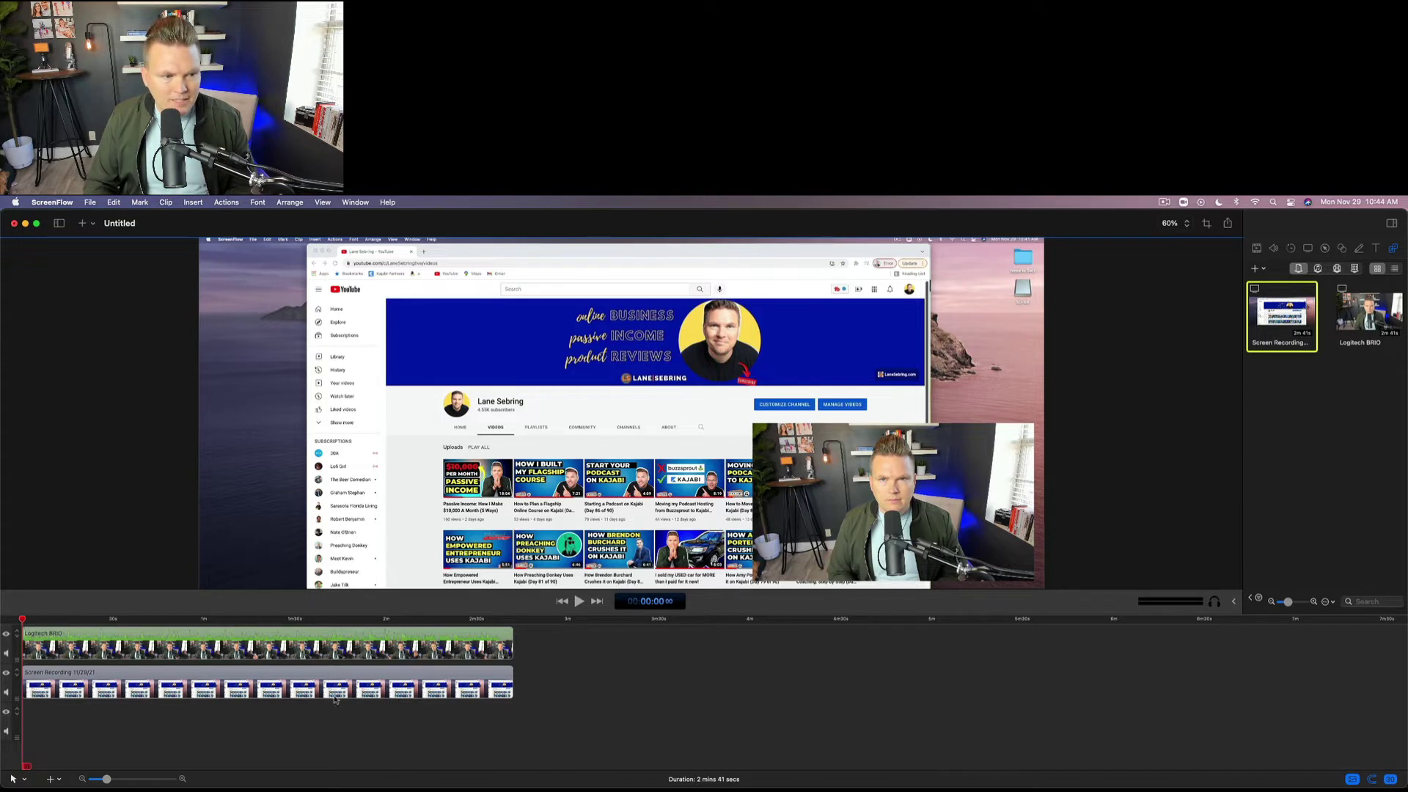
Scrub back to about 29 seconds and play a few seconds of the footage.
left_click(163, 619)
left_click_drag(164, 621, 114, 622)
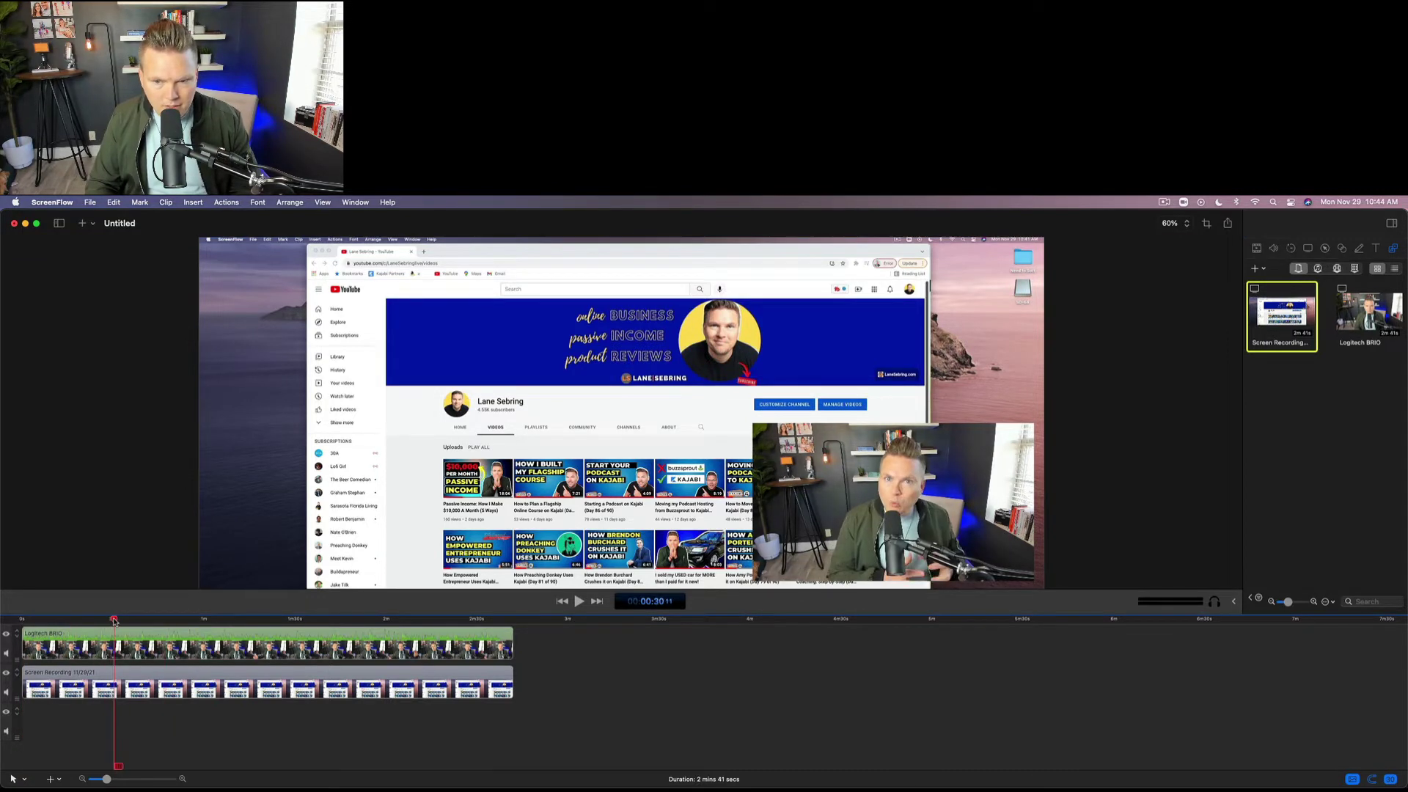
key("space")
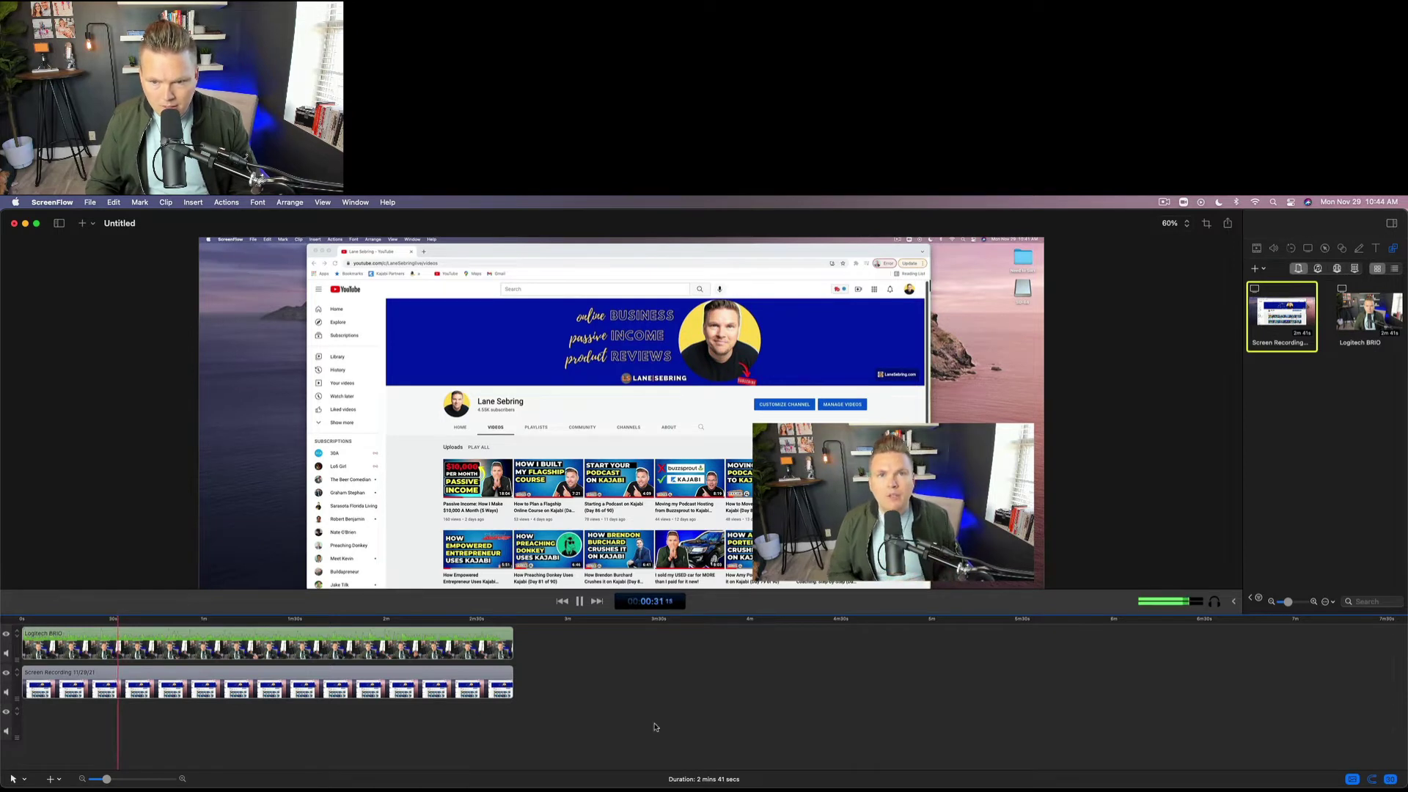
key("space")
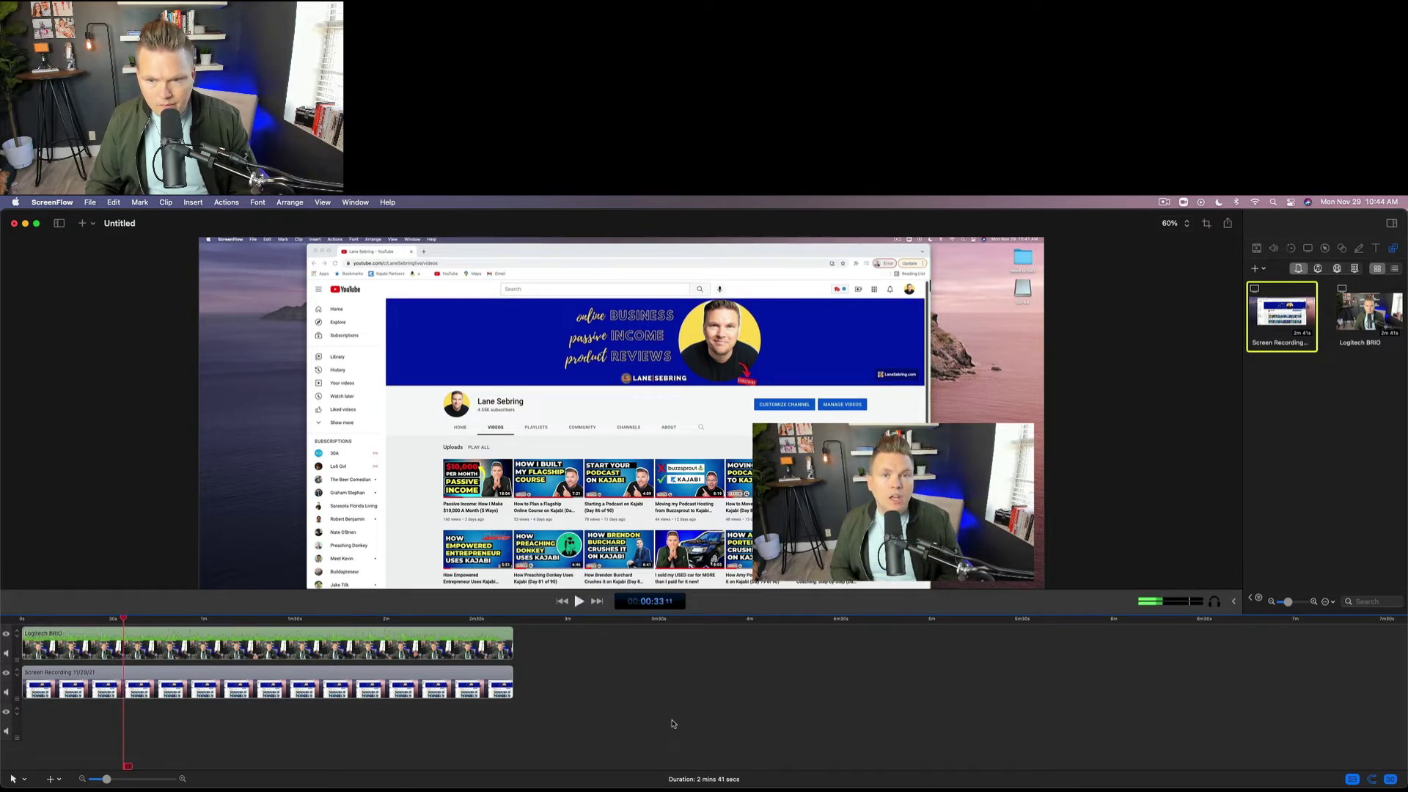
Zoom the timeline so both clips span most of its width, then replay from the start.
left_click(124, 780)
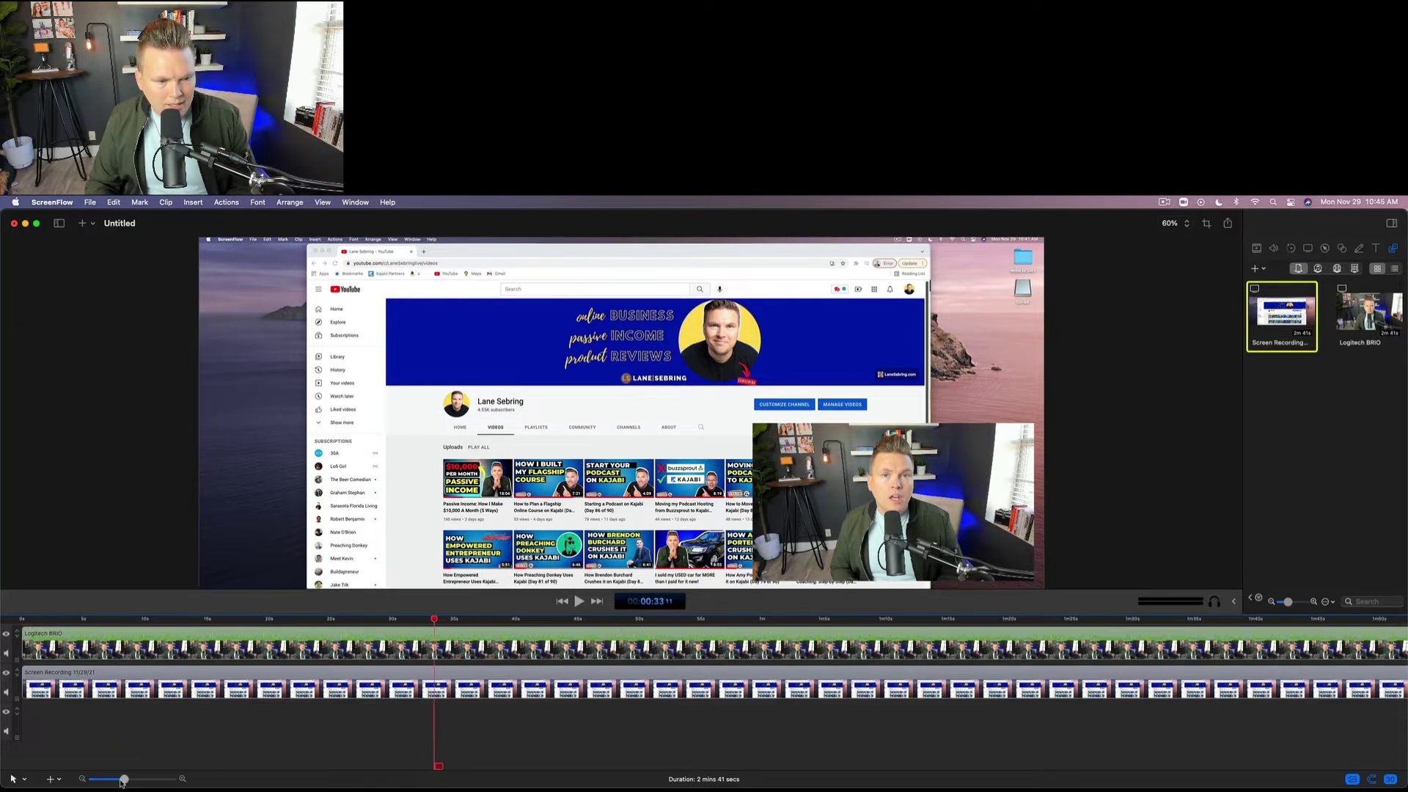
left_click_drag(123, 780, 117, 779)
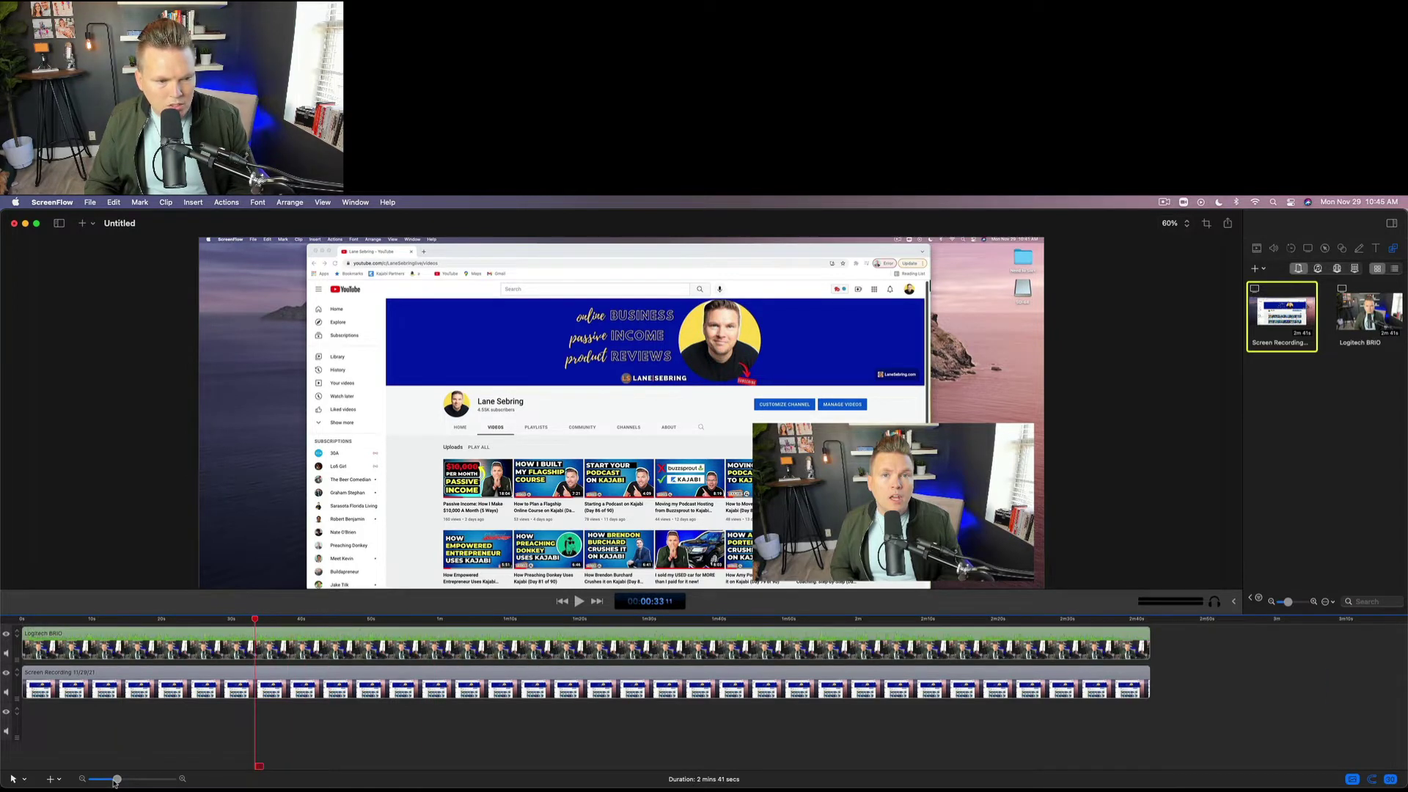
left_click(563, 602)
left_click(579, 601)
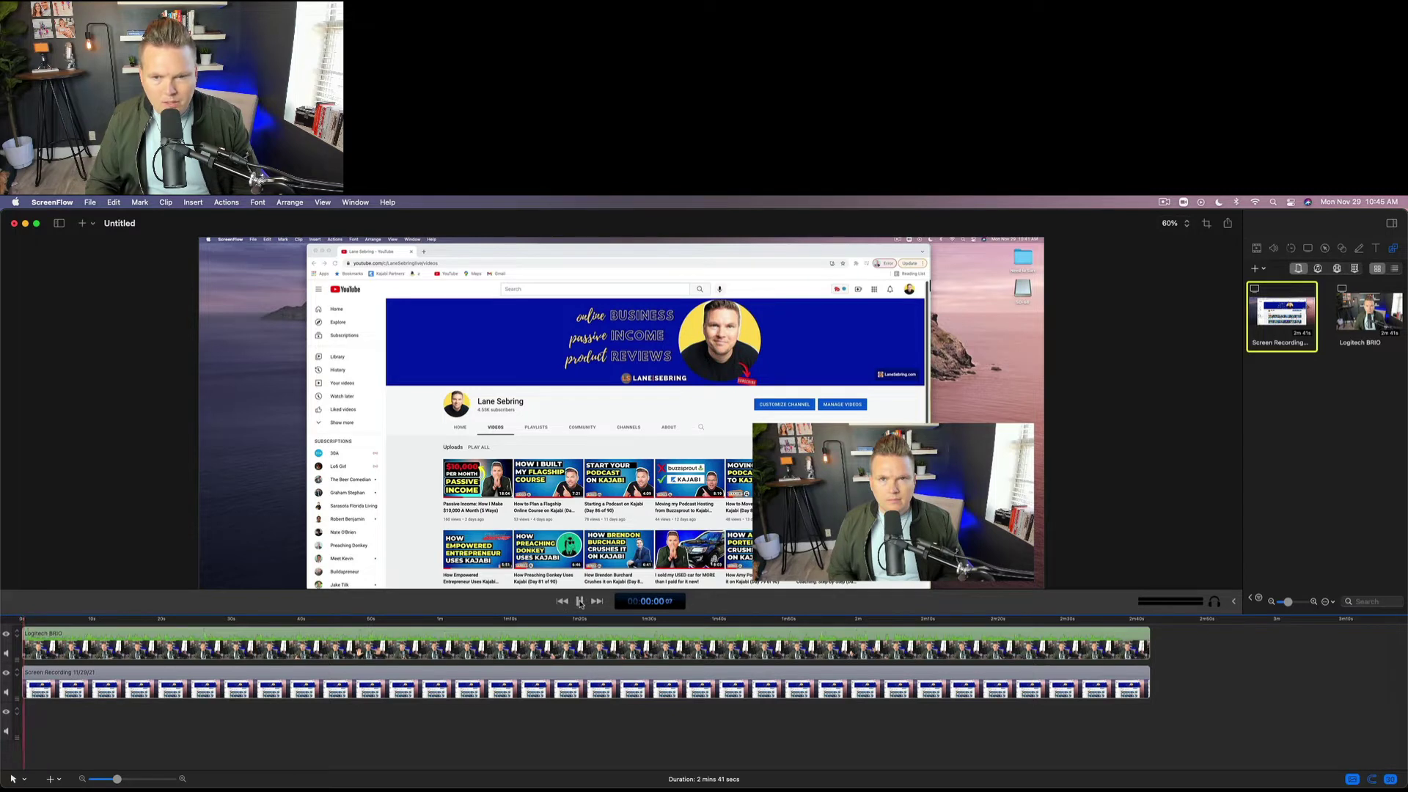
key("space")
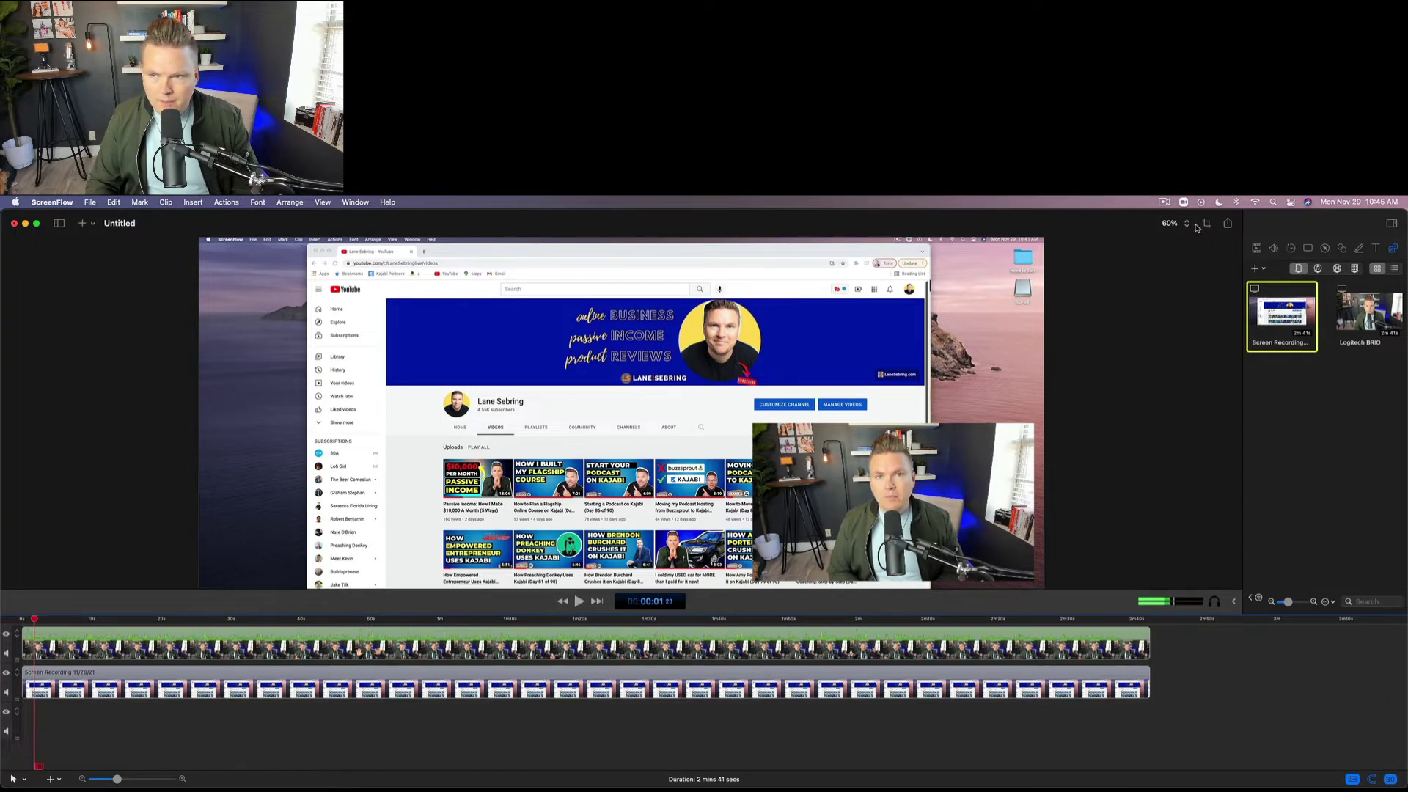
Crop the canvas to the 1920 x 1080 preset and drag the webcam clip to the top-left corner.
left_click(1205, 223)
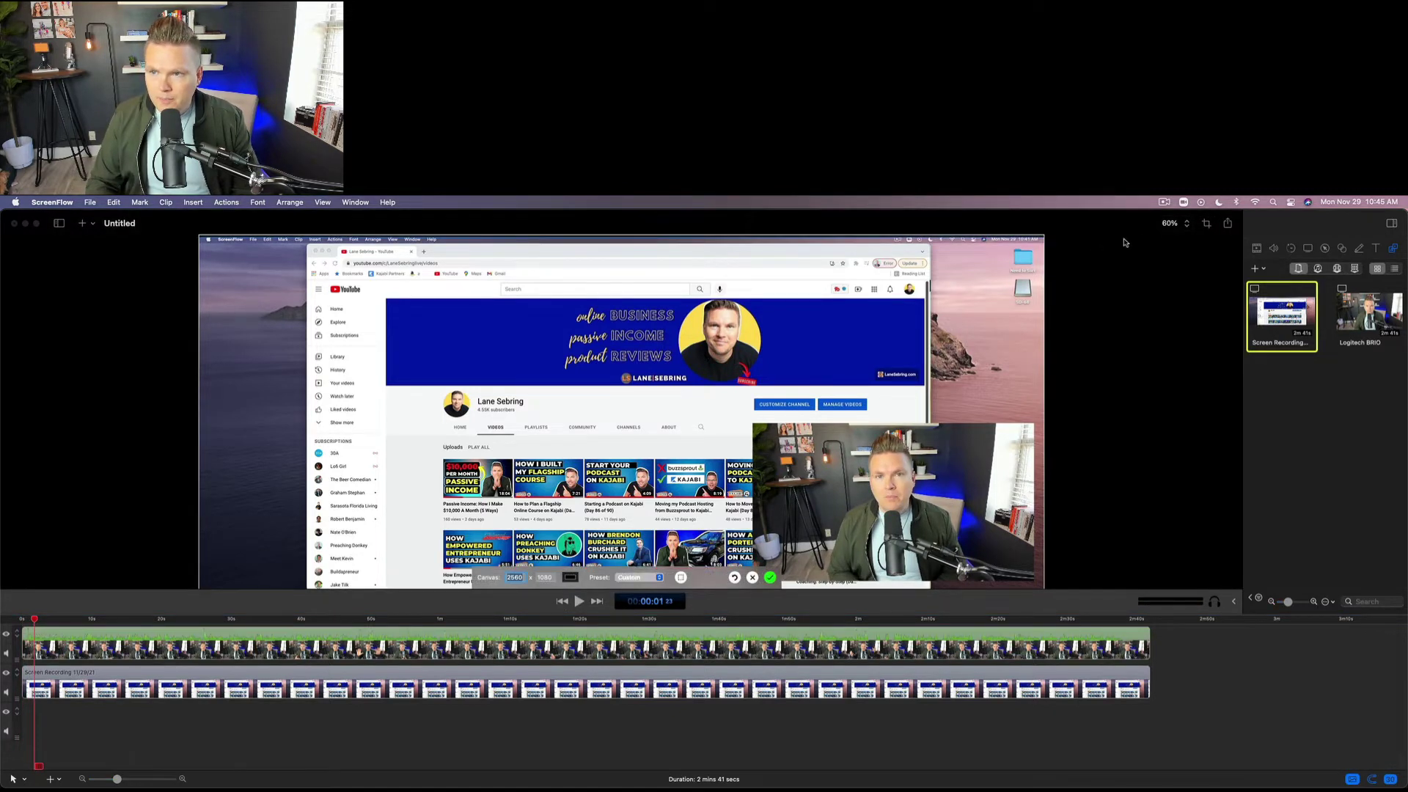
left_click(657, 578)
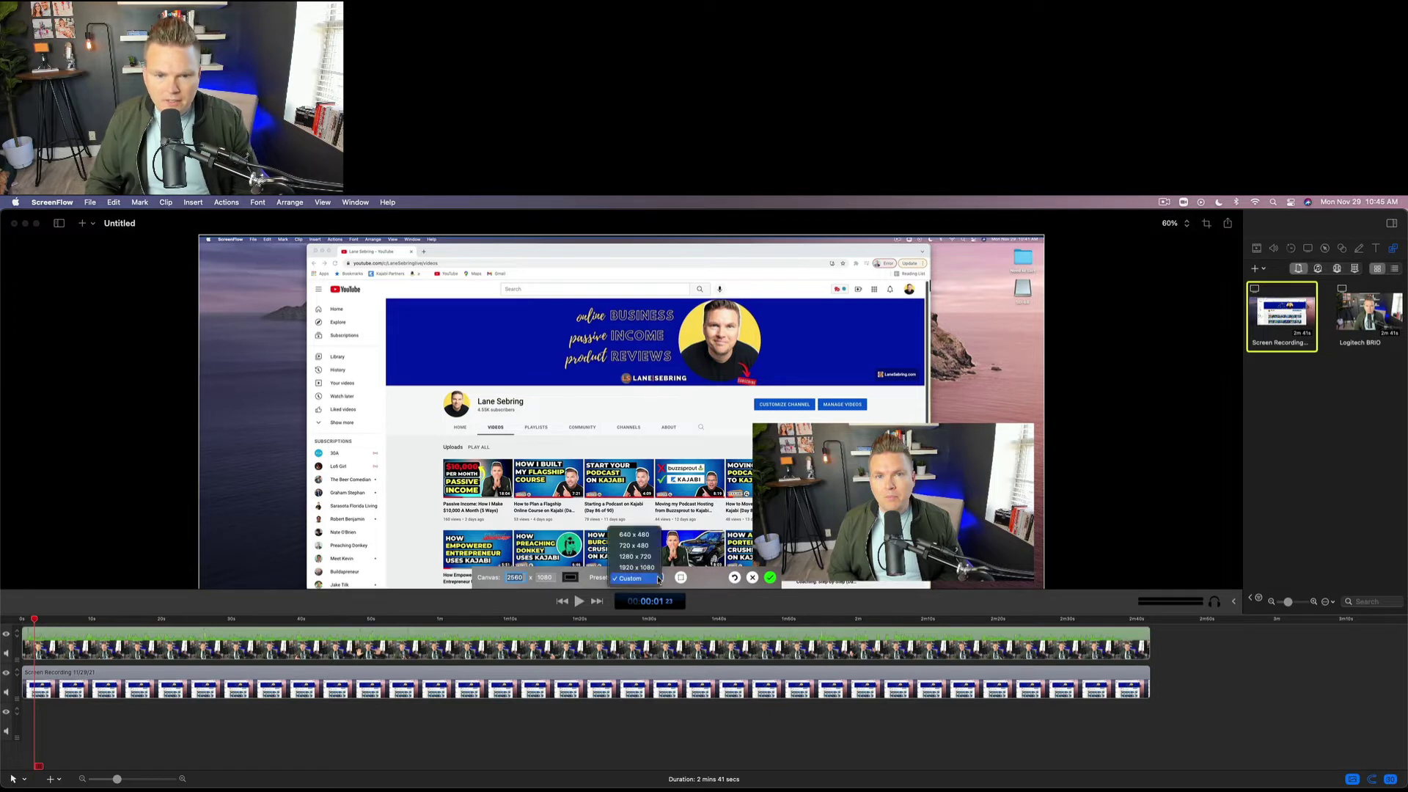
left_click(635, 566)
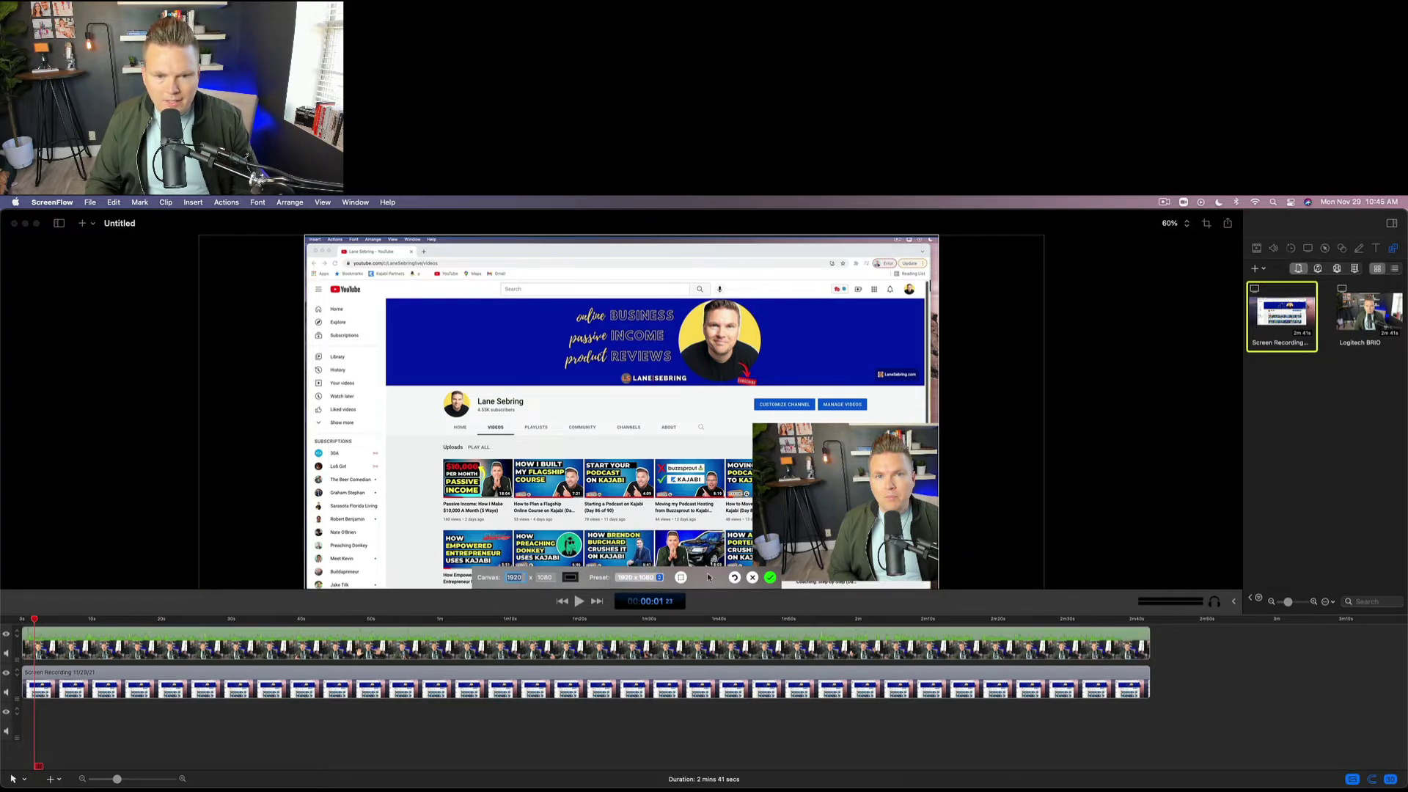
left_click(770, 578)
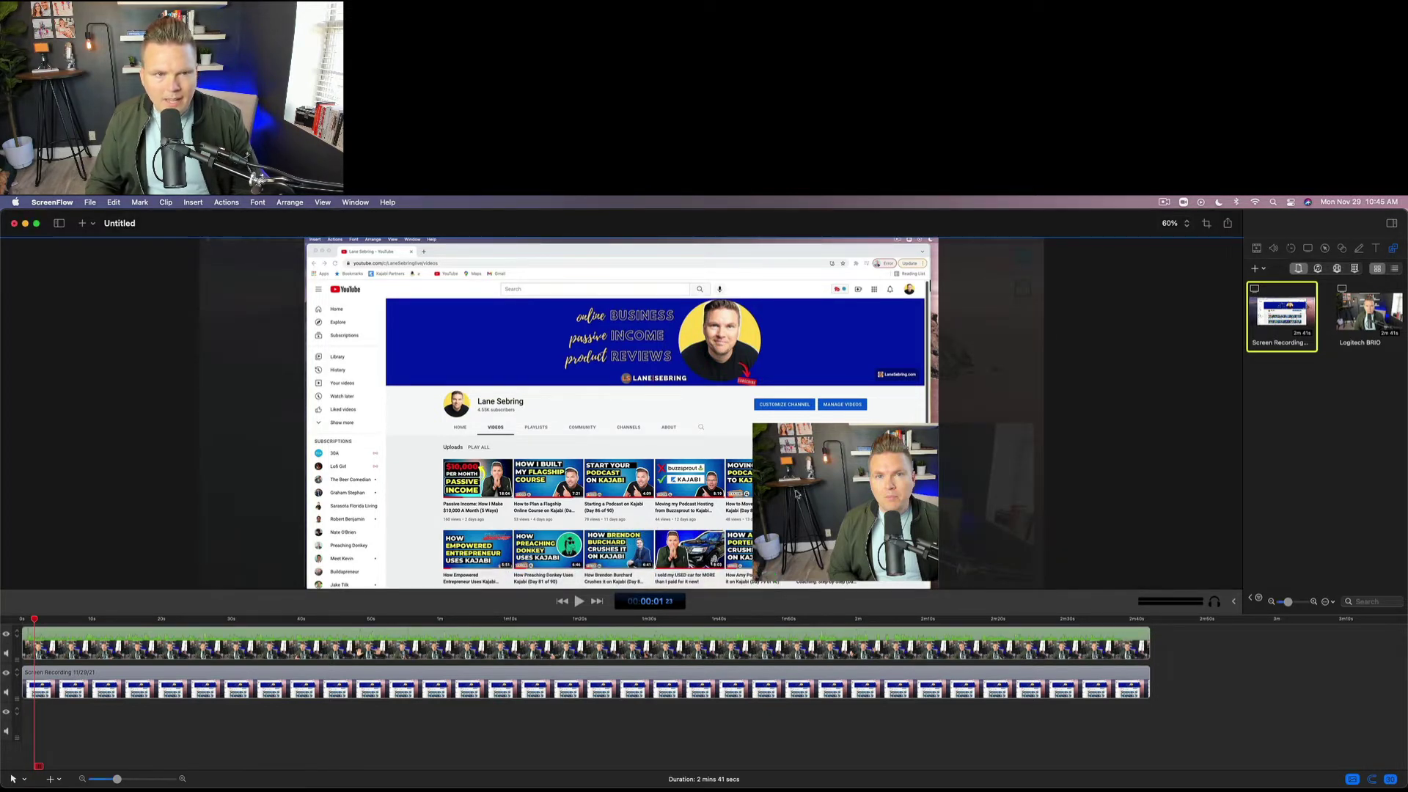
left_click_drag(816, 480, 368, 292)
Drag the webcam clip's bottom-right handle to stretch it across the 1920 x 1080 canvas.
left_click_drag(587, 394, 919, 597)
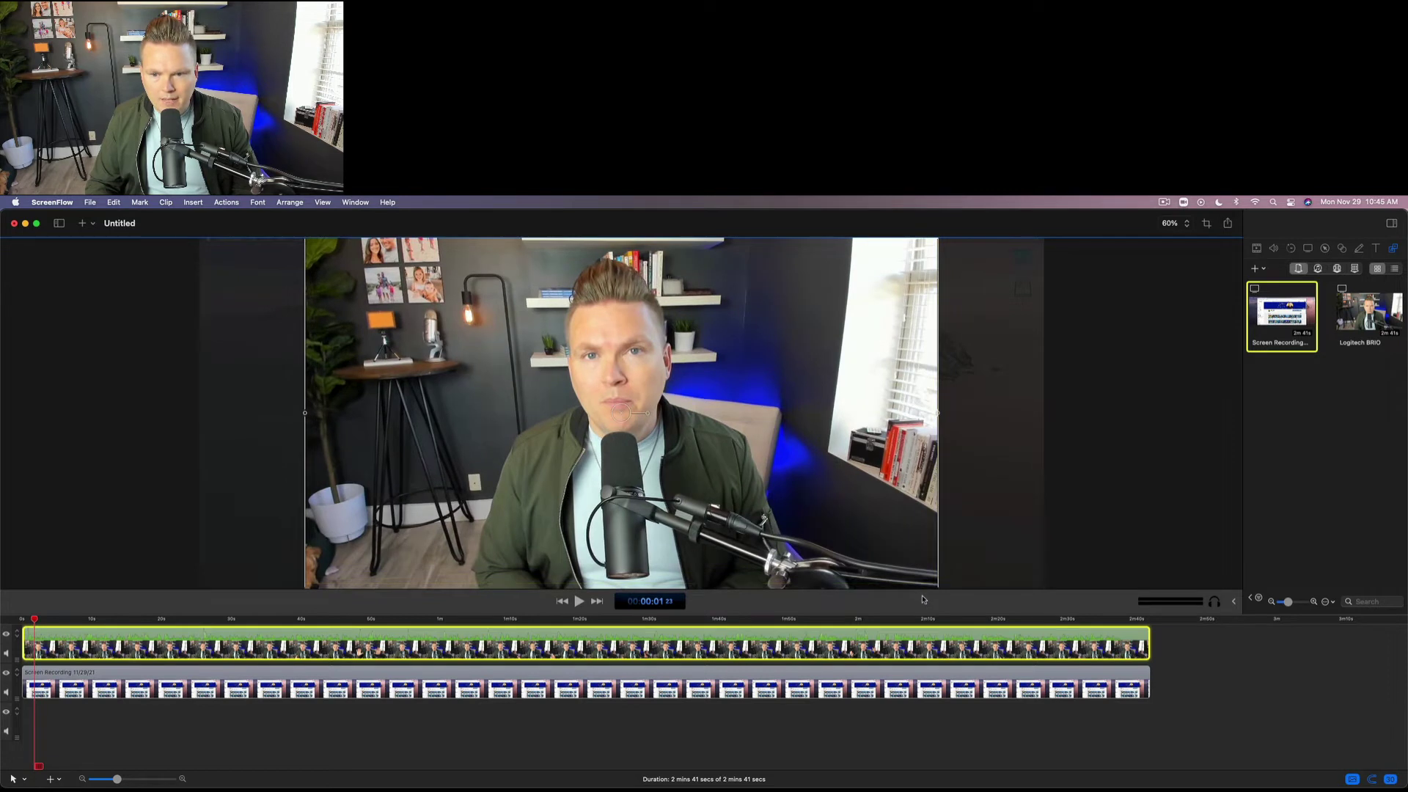
left_click(583, 721)
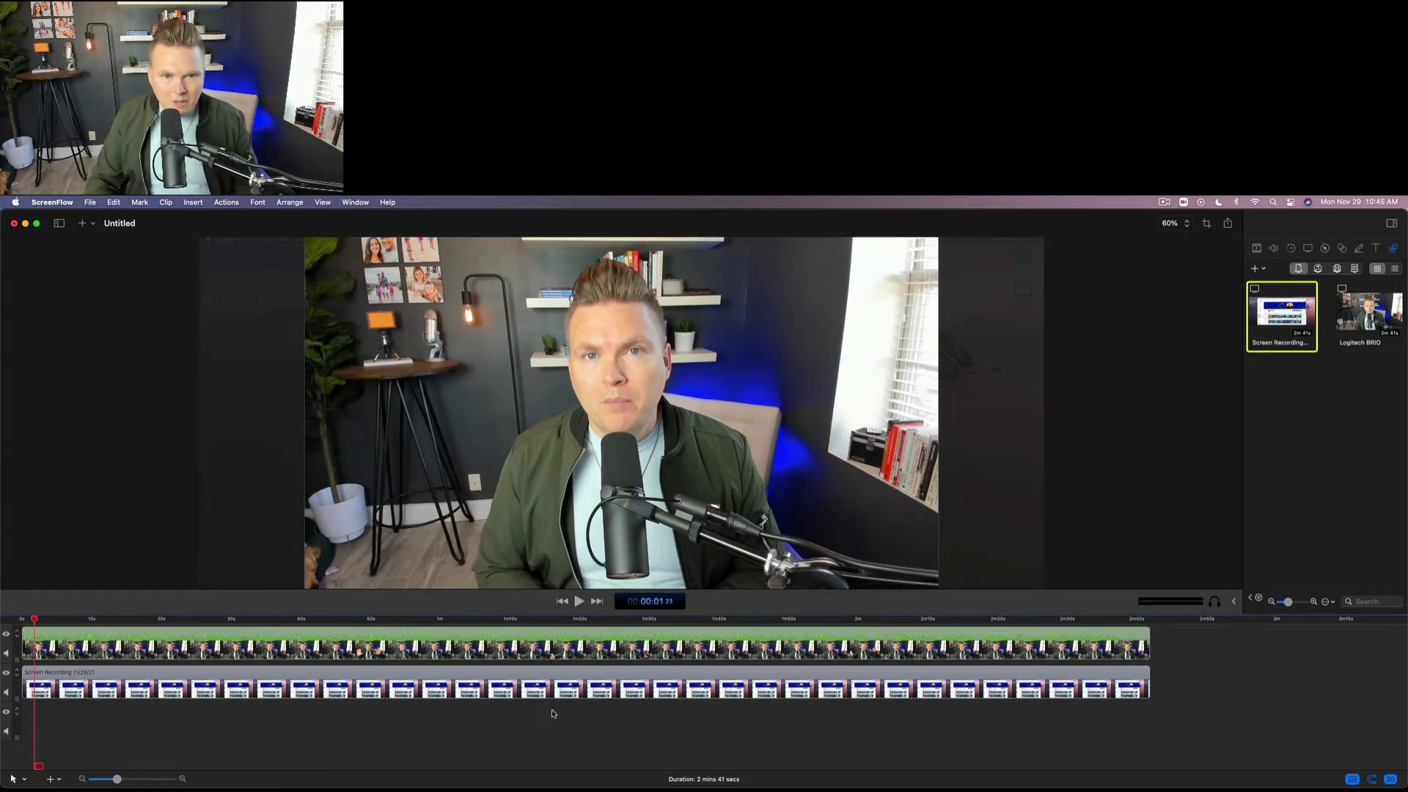
left_click(505, 644)
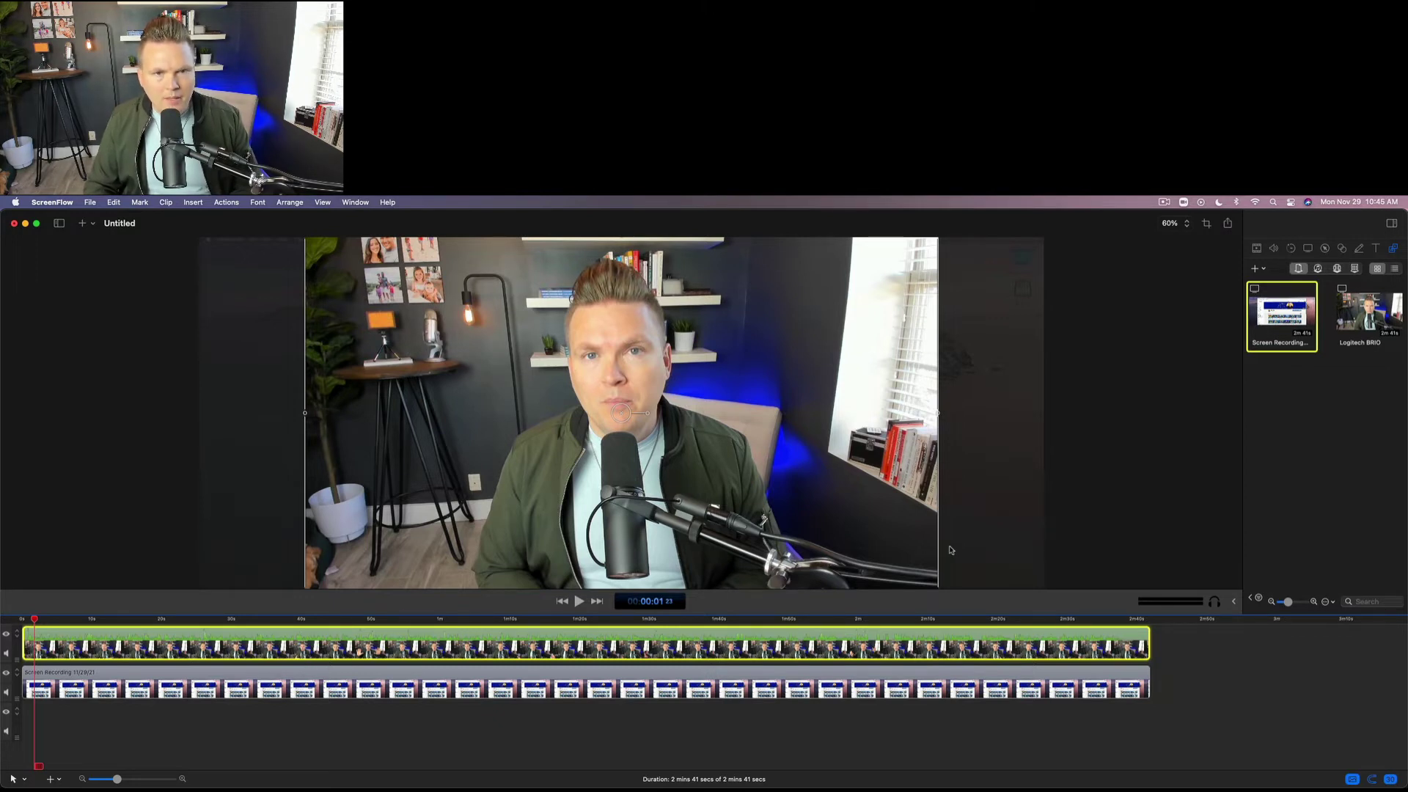
left_click(609, 711)
left_click(615, 696)
left_click(618, 705)
left_click(805, 516)
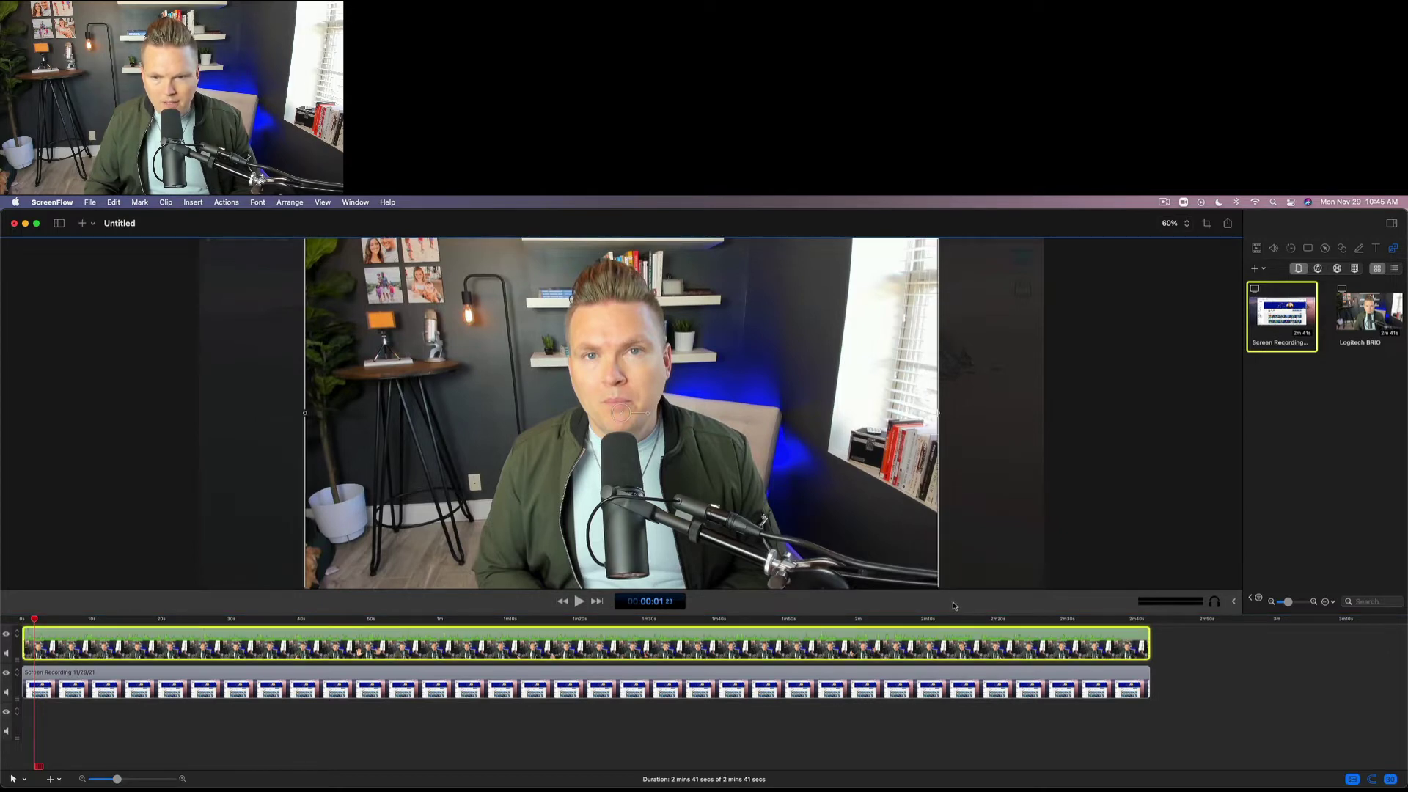
At 50% canvas zoom, fine-tune the webcam's size so it covers every edge of the frame.
key("super+minus")
mouse_move(885, 564)
left_mouse_down()
mouse_move(823, 518)
mouse_move(645, 444)
mouse_move(642, 424)
mouse_move(886, 571)
left_mouse_up()
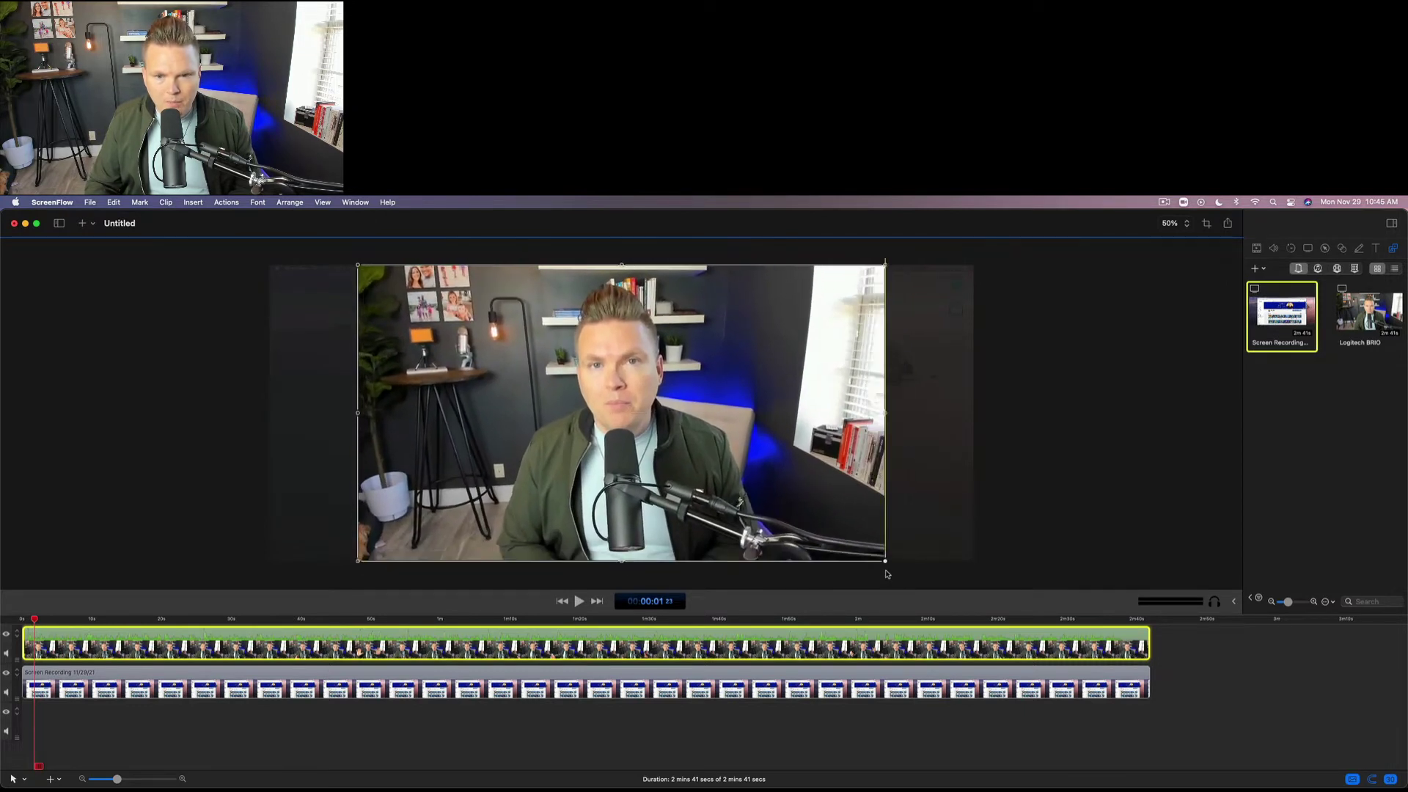
left_click(554, 728)
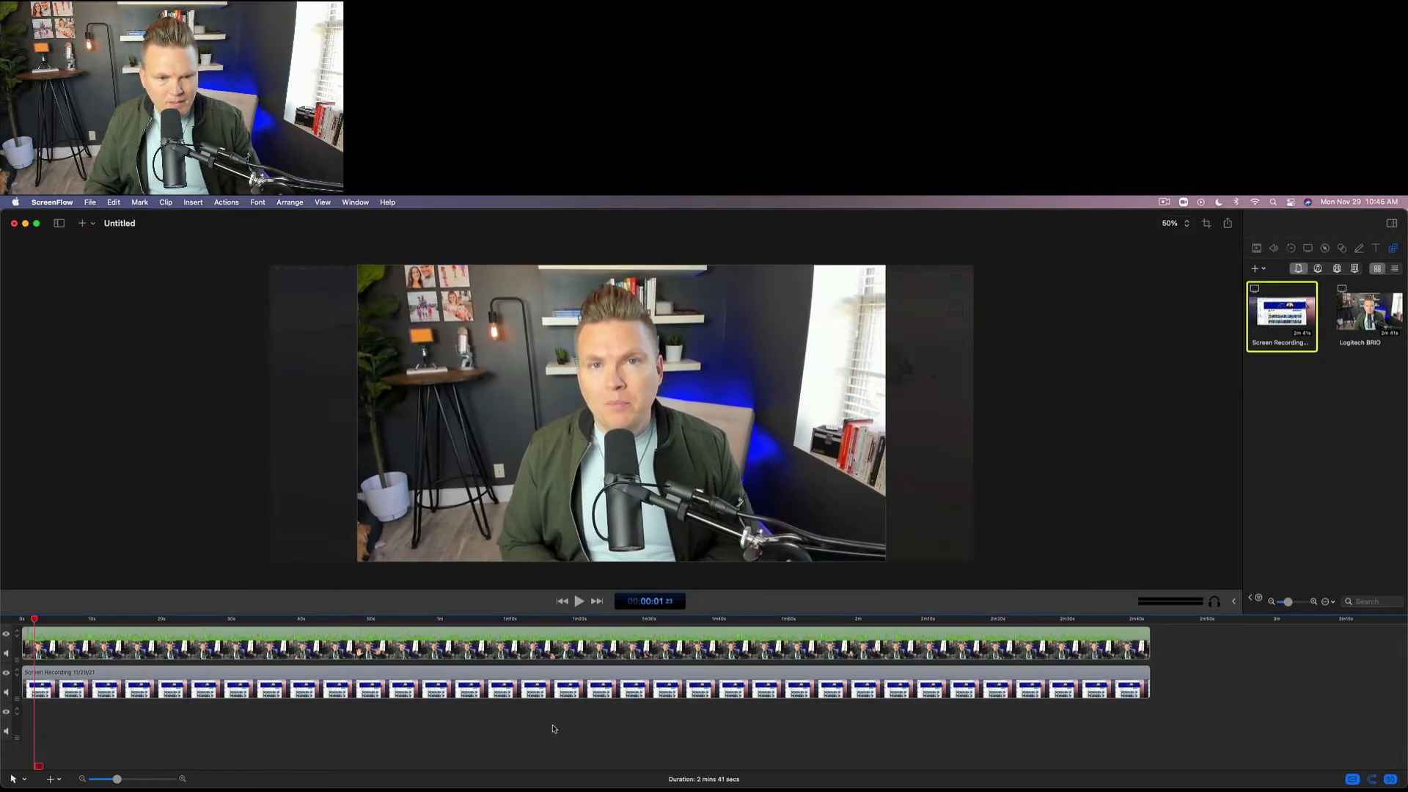
left_click(563, 600)
left_click(639, 472)
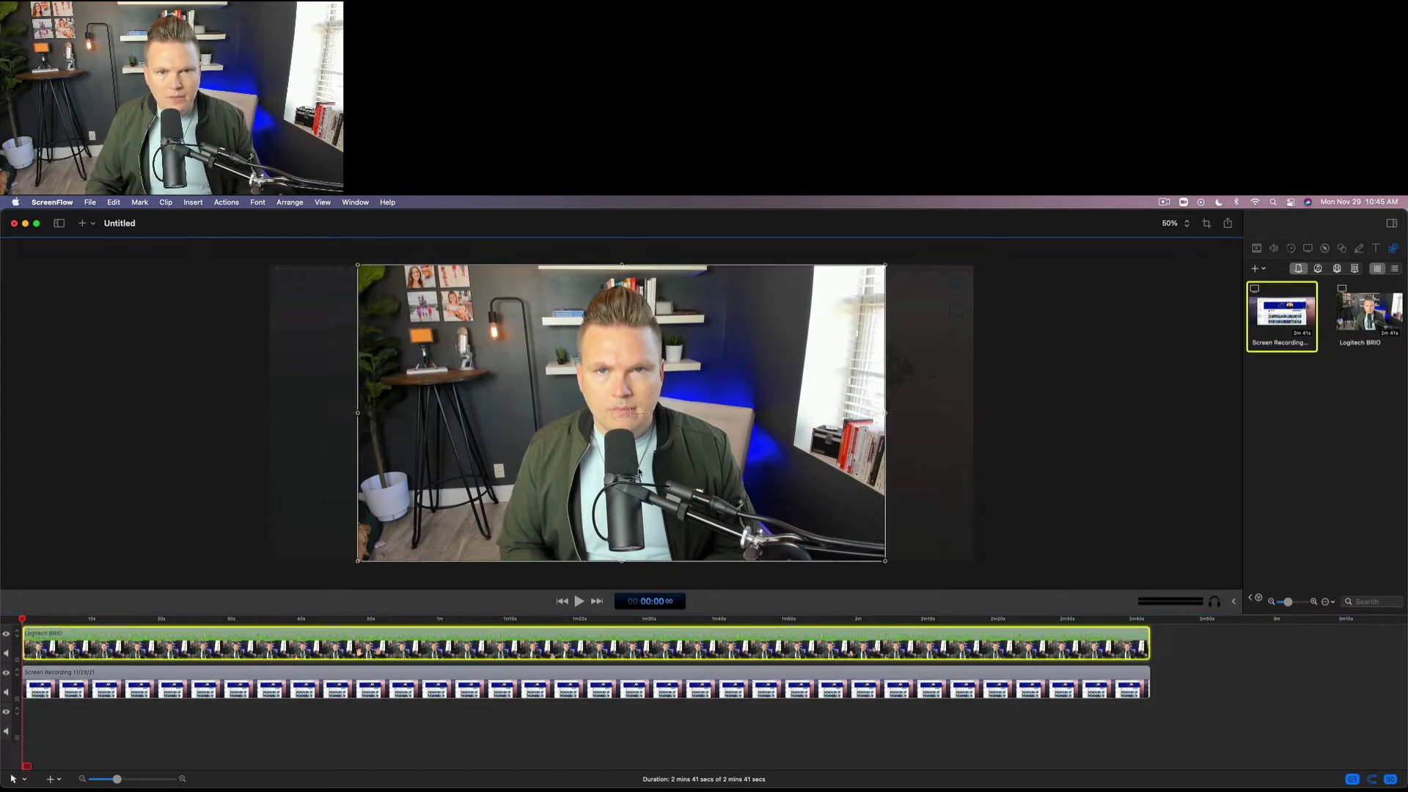
In the webcam clip's Color Controls, lower Brightness to 92%.
left_click(1255, 248)
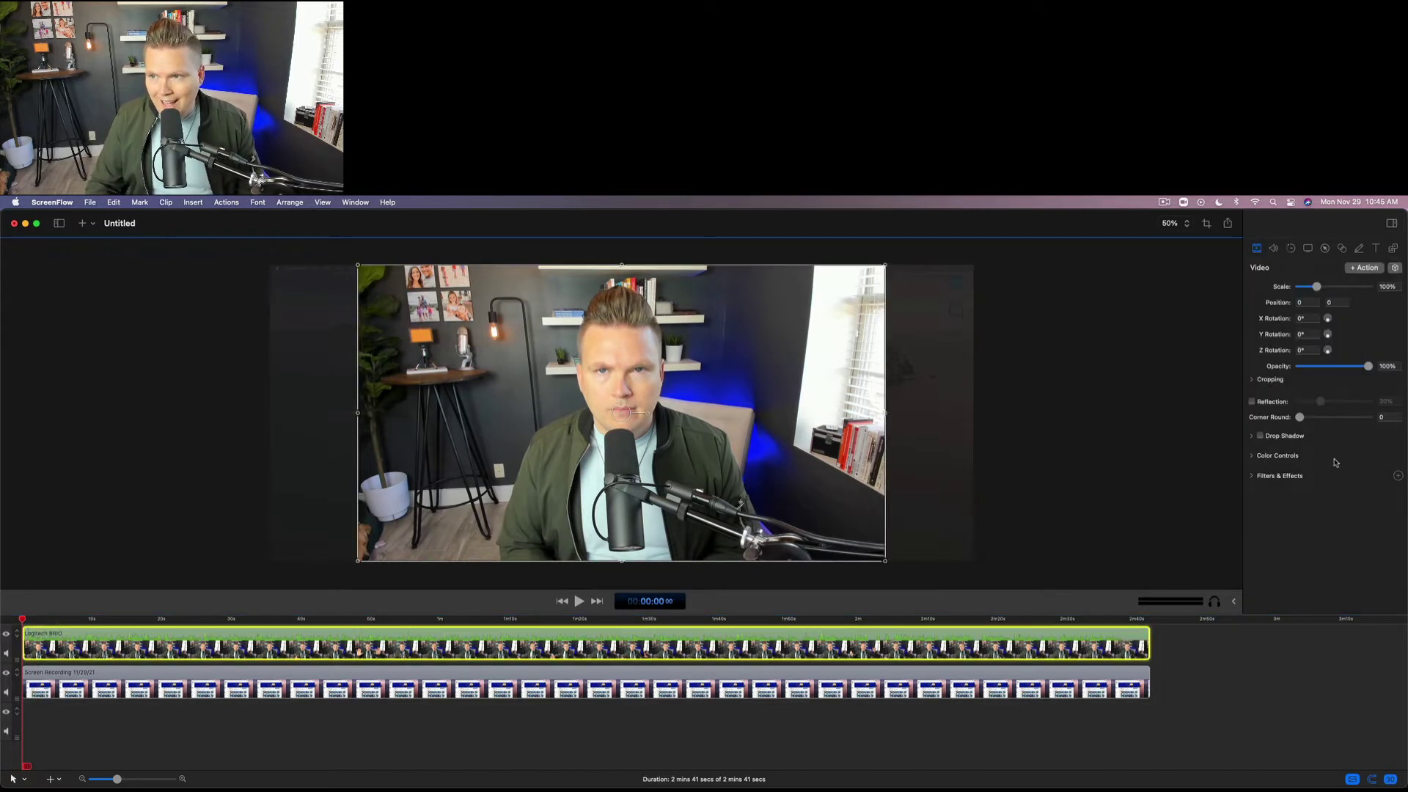
left_click(1252, 456)
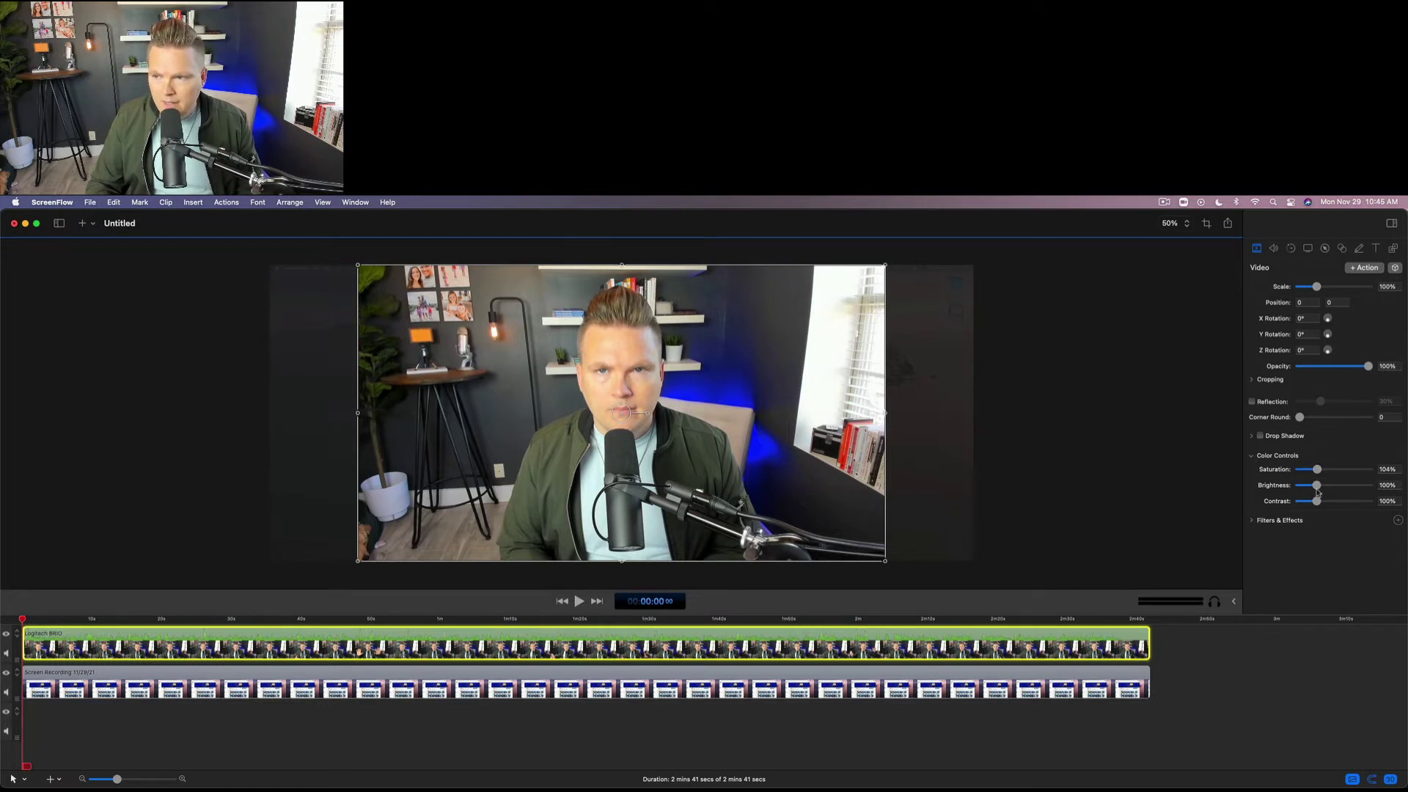
left_click_drag(1317, 491, 1316, 491)
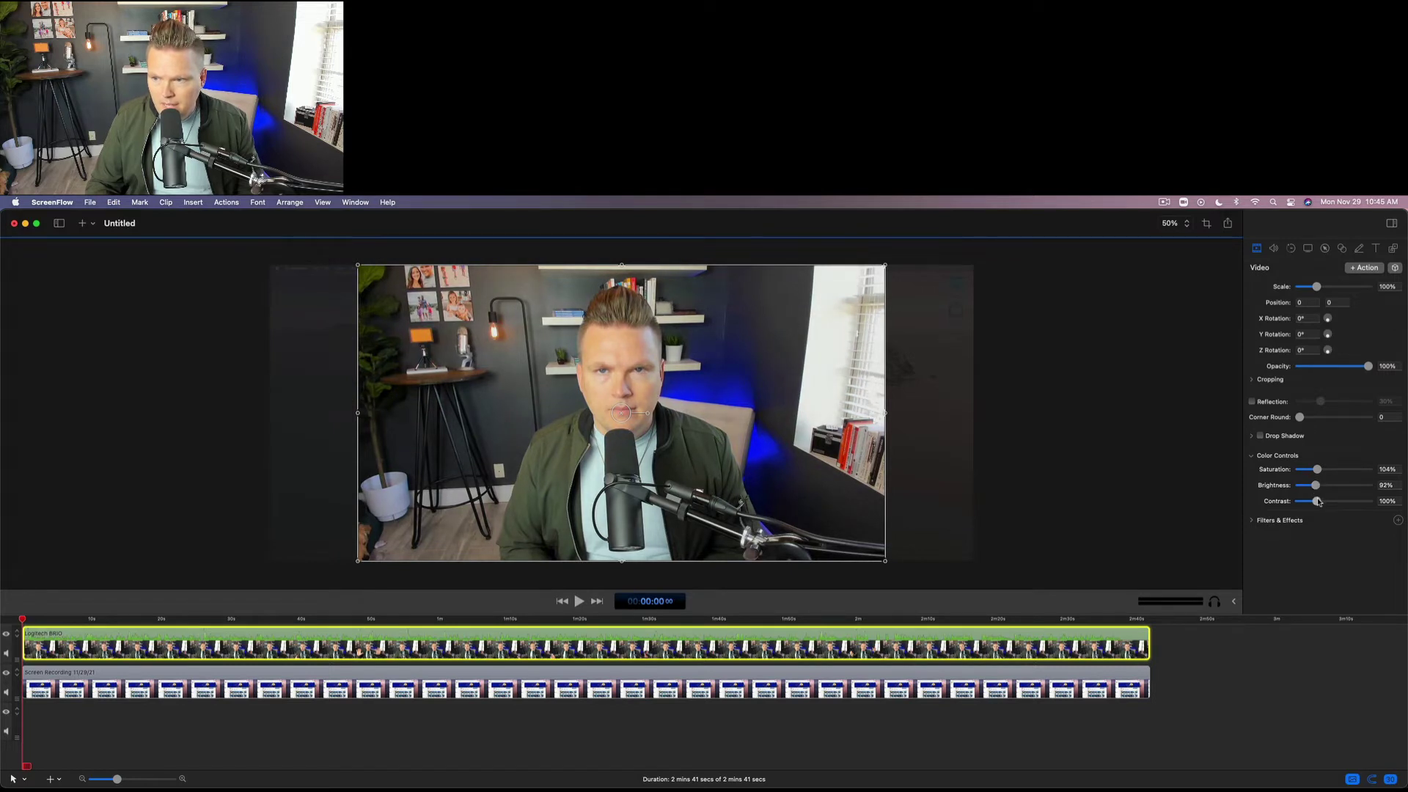
Select both the Logitech BRIO webcam clip and the Screen Recording clip on the timeline.
left_click(1082, 518)
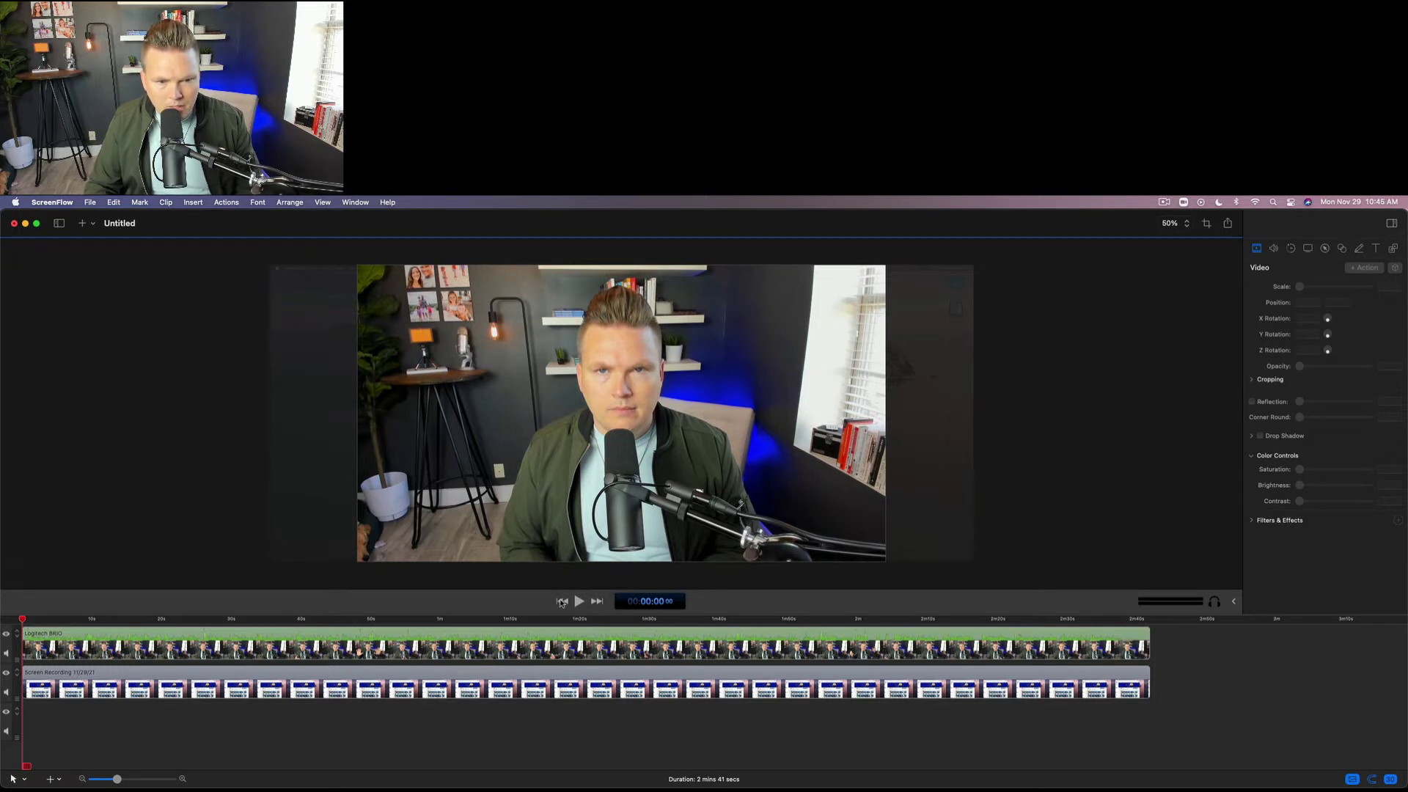
left_click(27, 645)
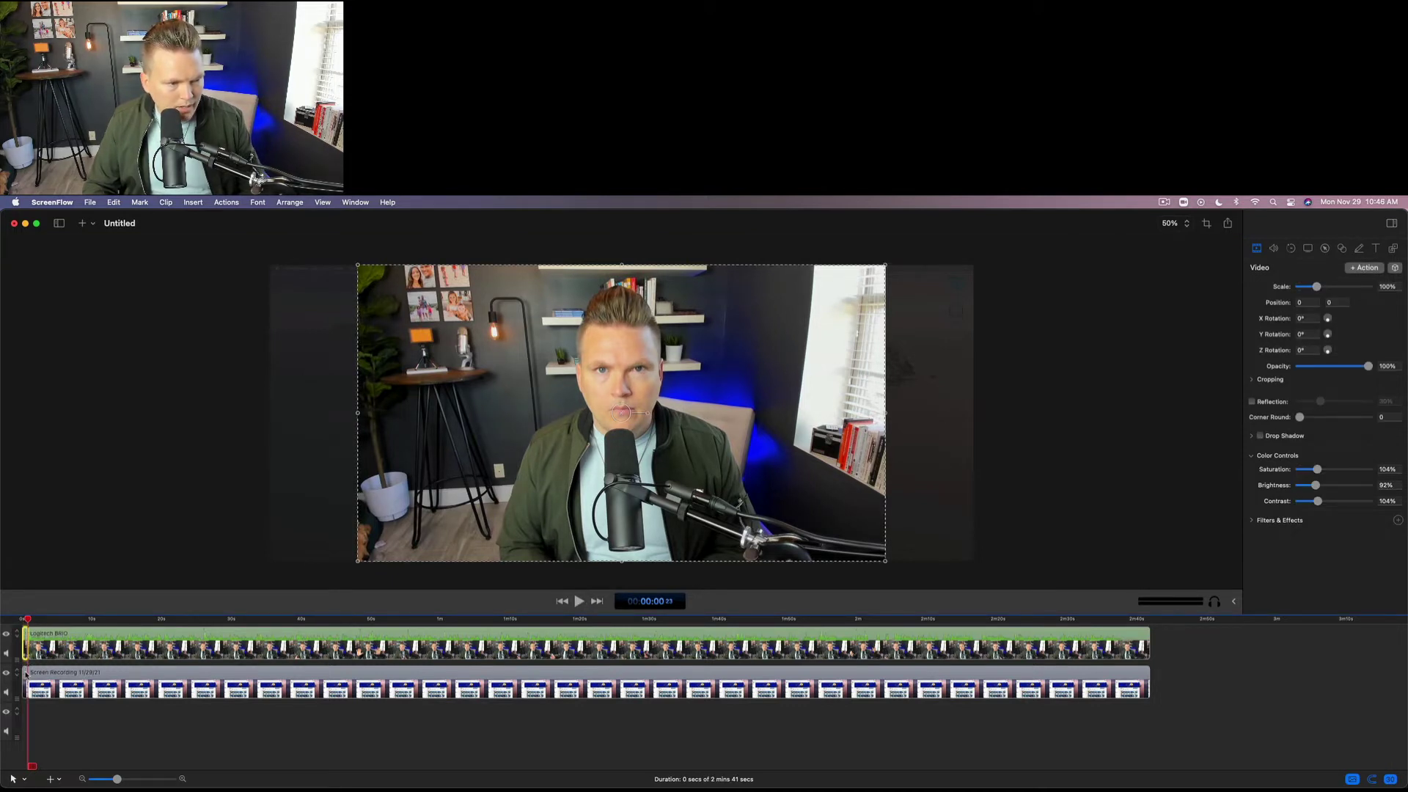
left_click(25, 673)
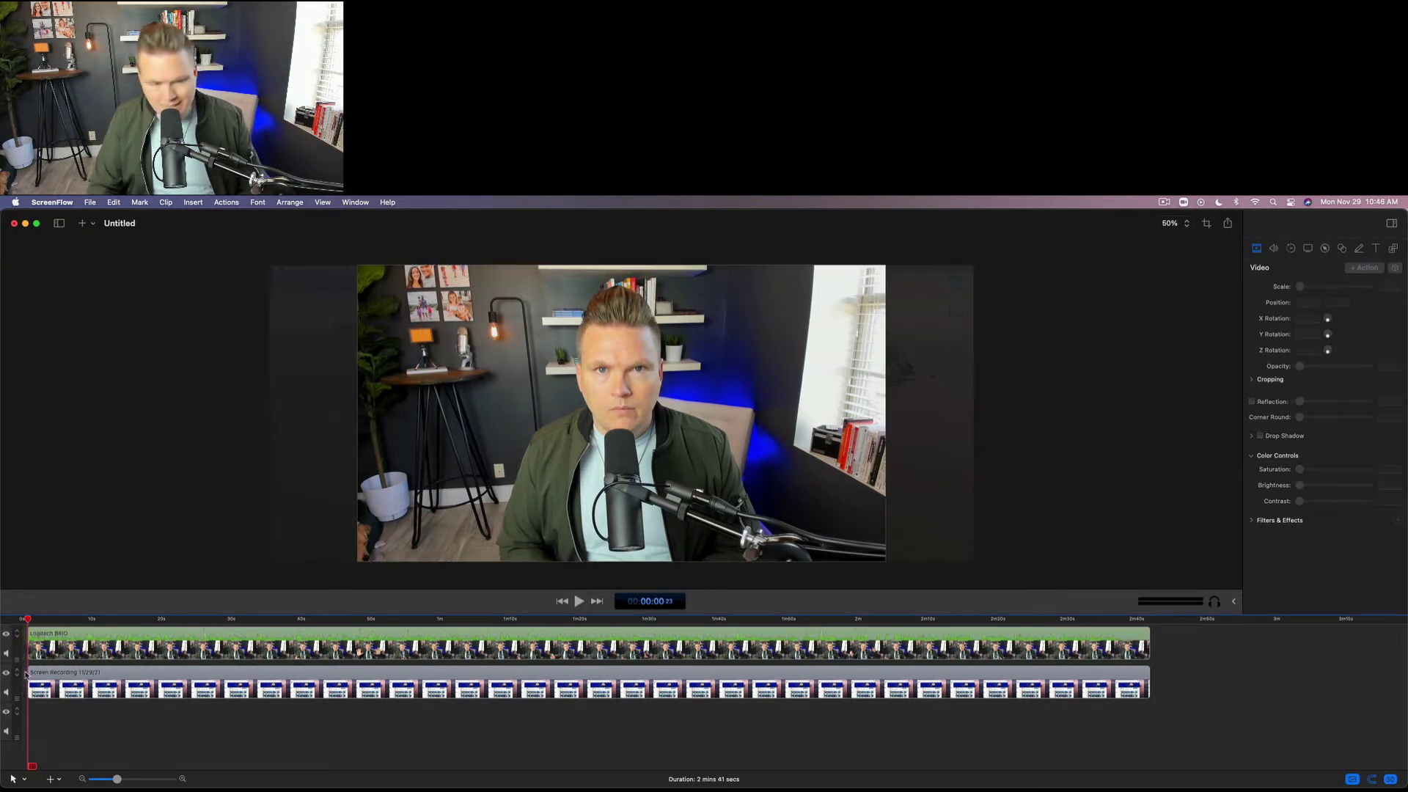
left_click(44, 626, "shift")
Align both clips at 0 seconds, then rewind and play back to about 22 seconds.
left_click_drag(68, 638, 62, 638)
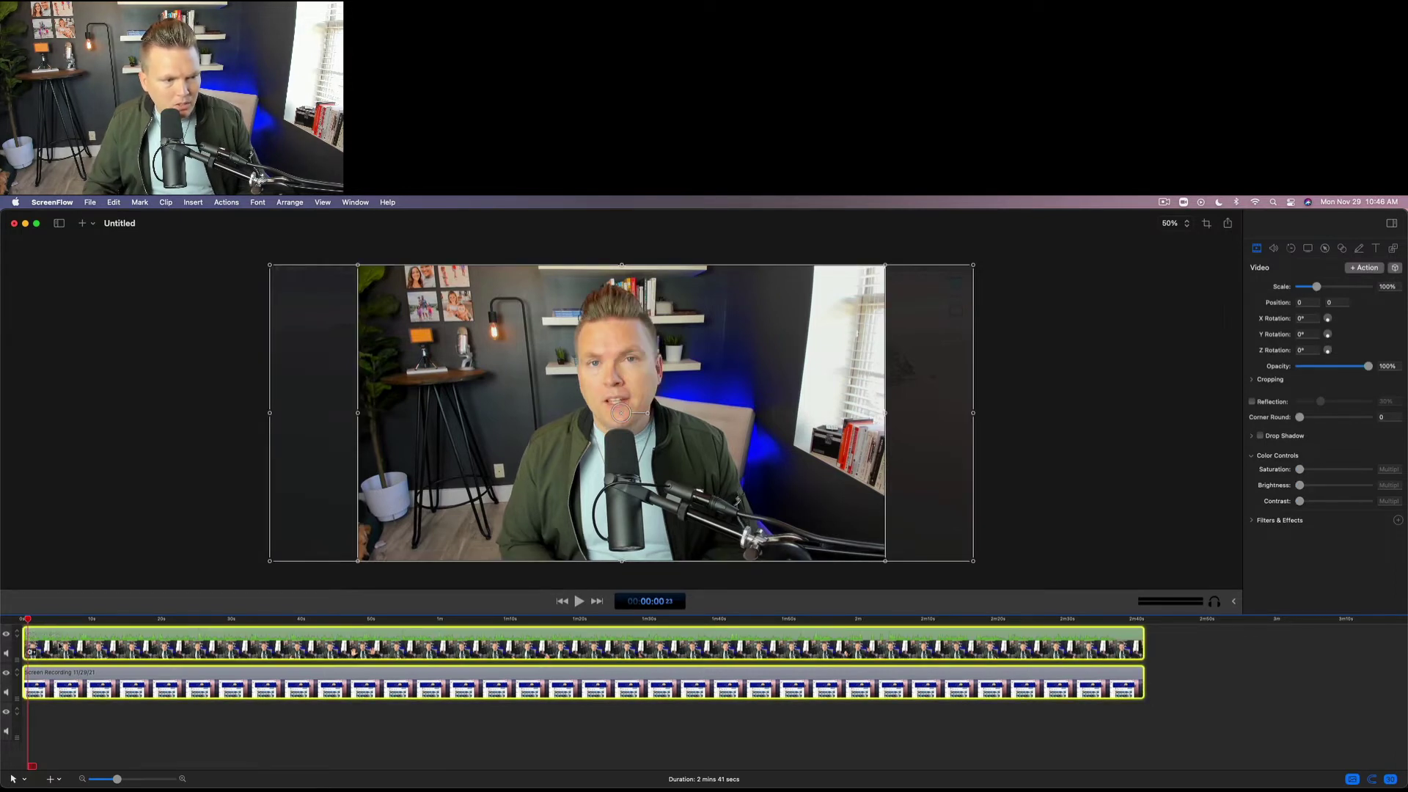
left_click(269, 731)
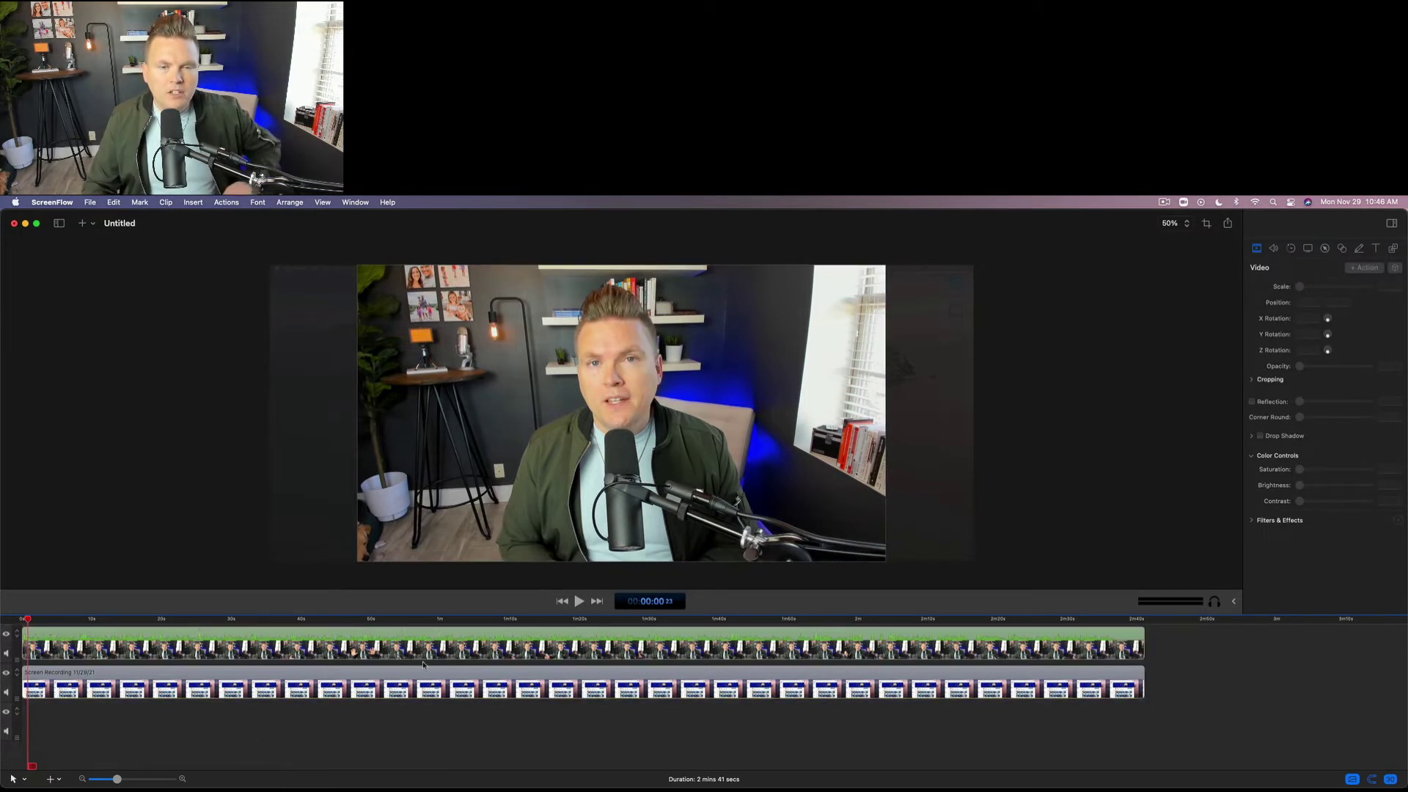
left_click(562, 601)
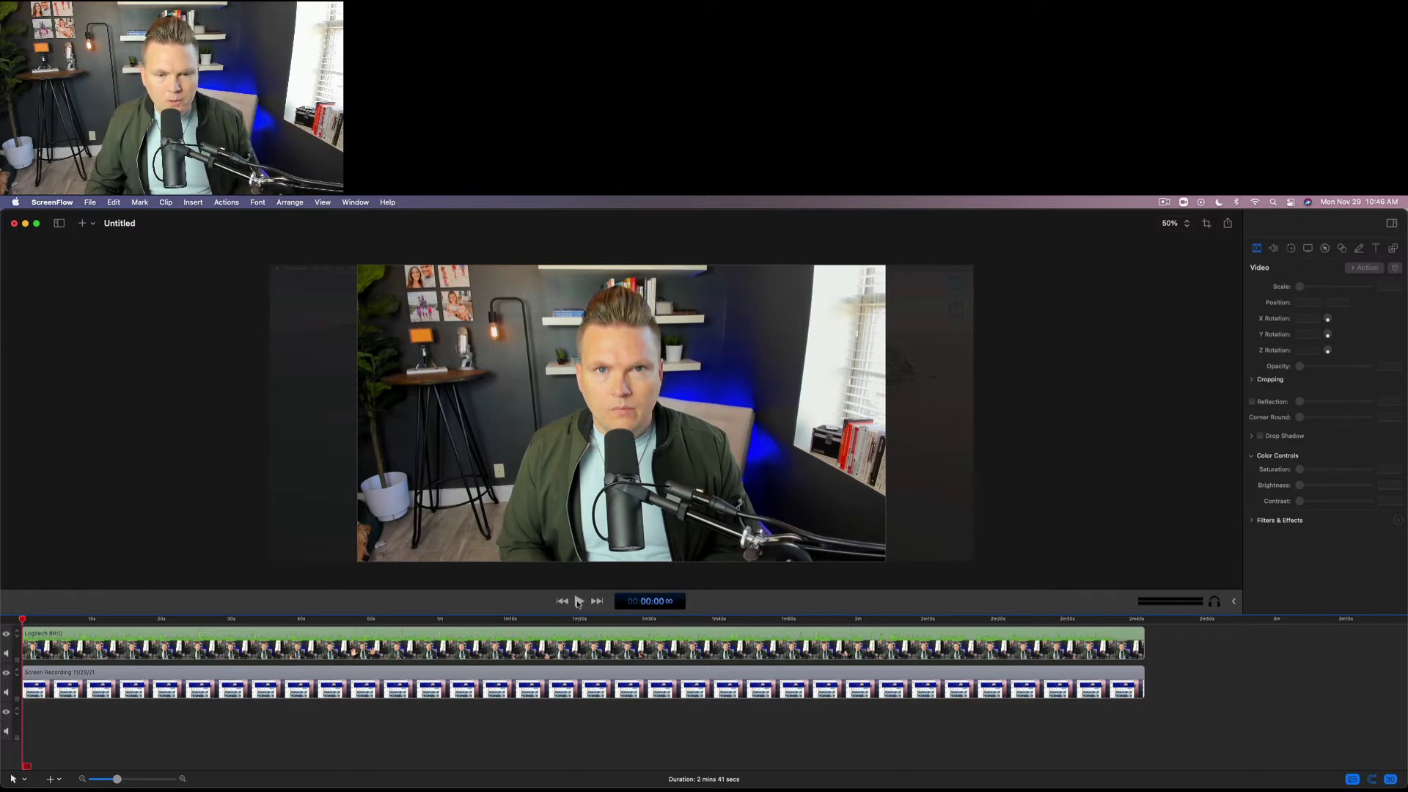
left_click(577, 601)
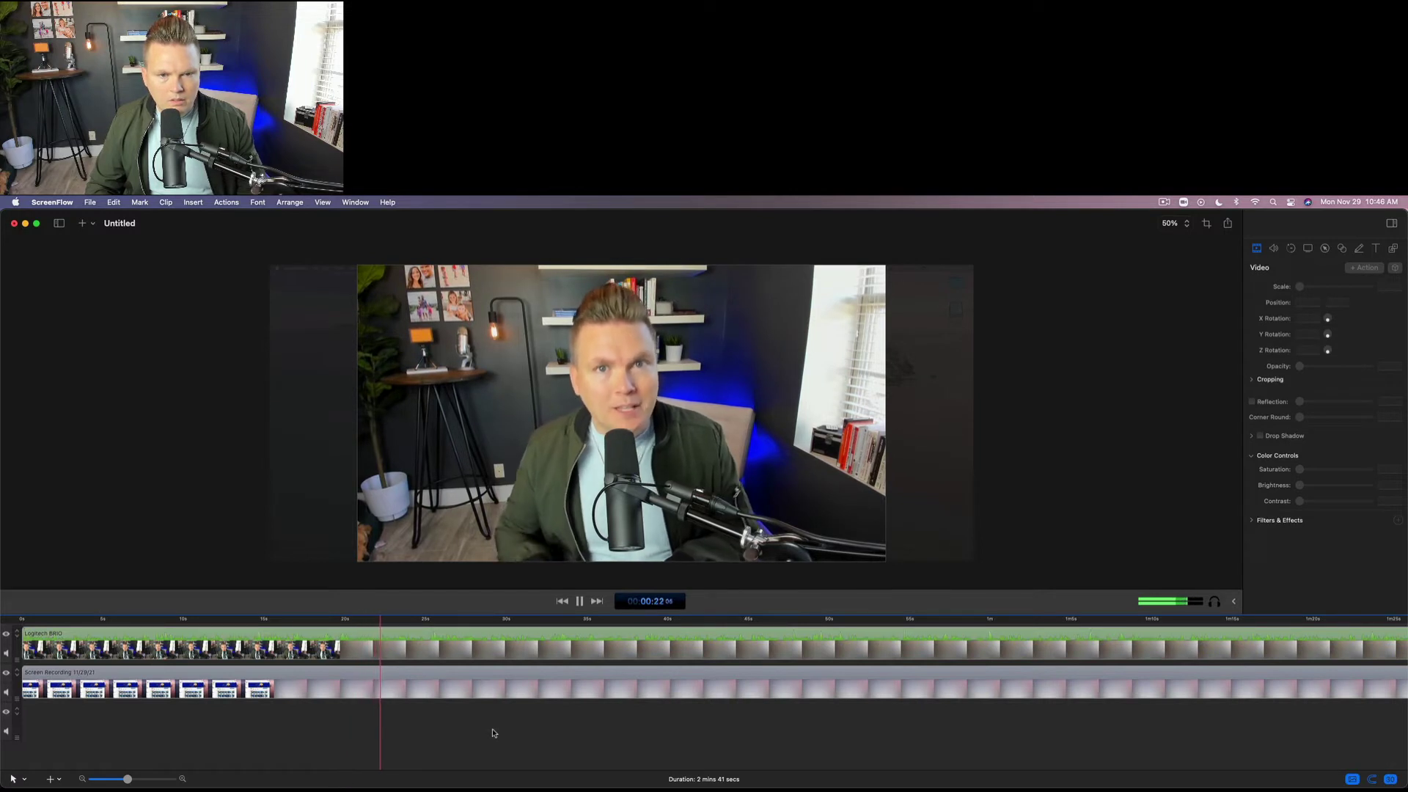
Shrink the webcam to a 33% inset and place it in the lower-right corner.
left_click(382, 640)
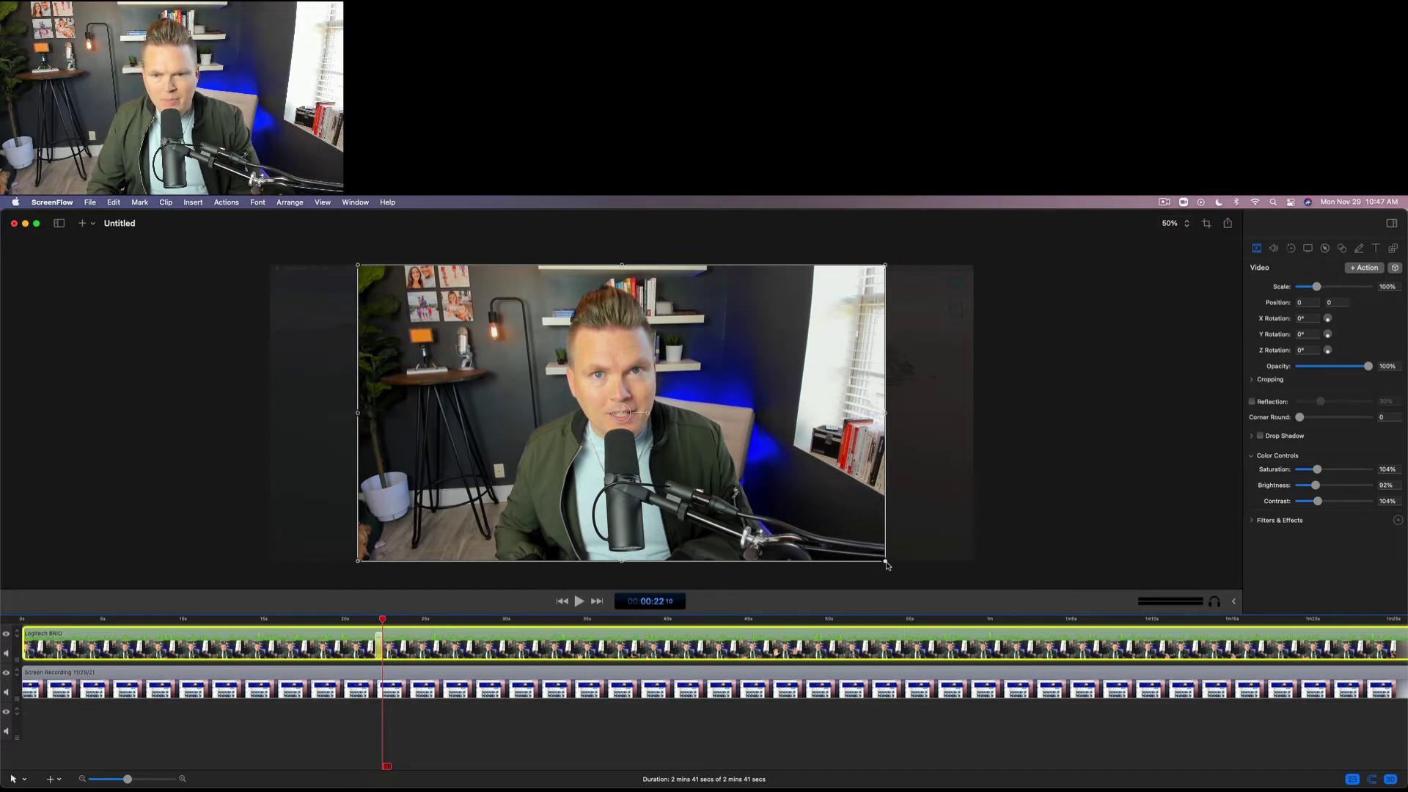
left_click_drag(884, 561, 861, 547)
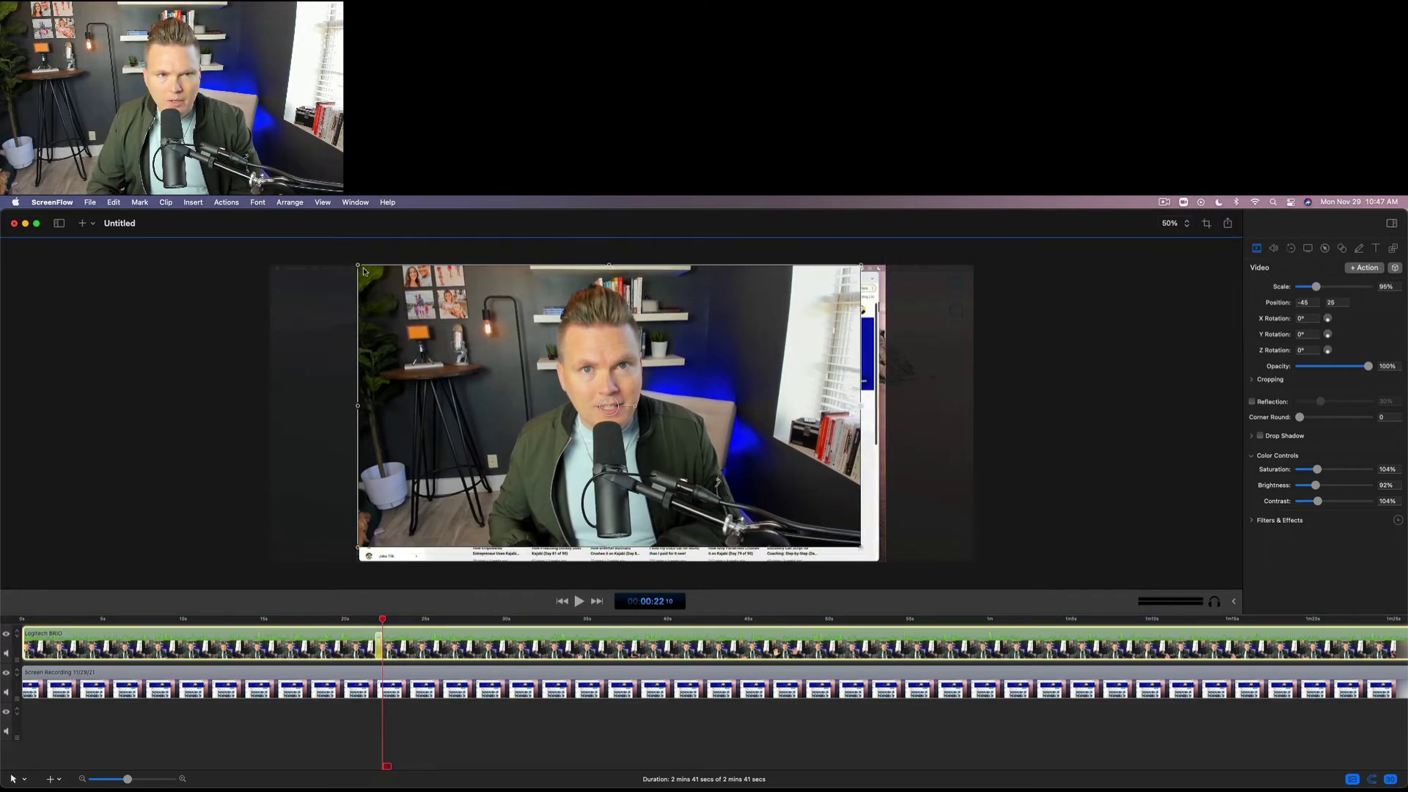
left_click_drag(360, 268, 685, 449)
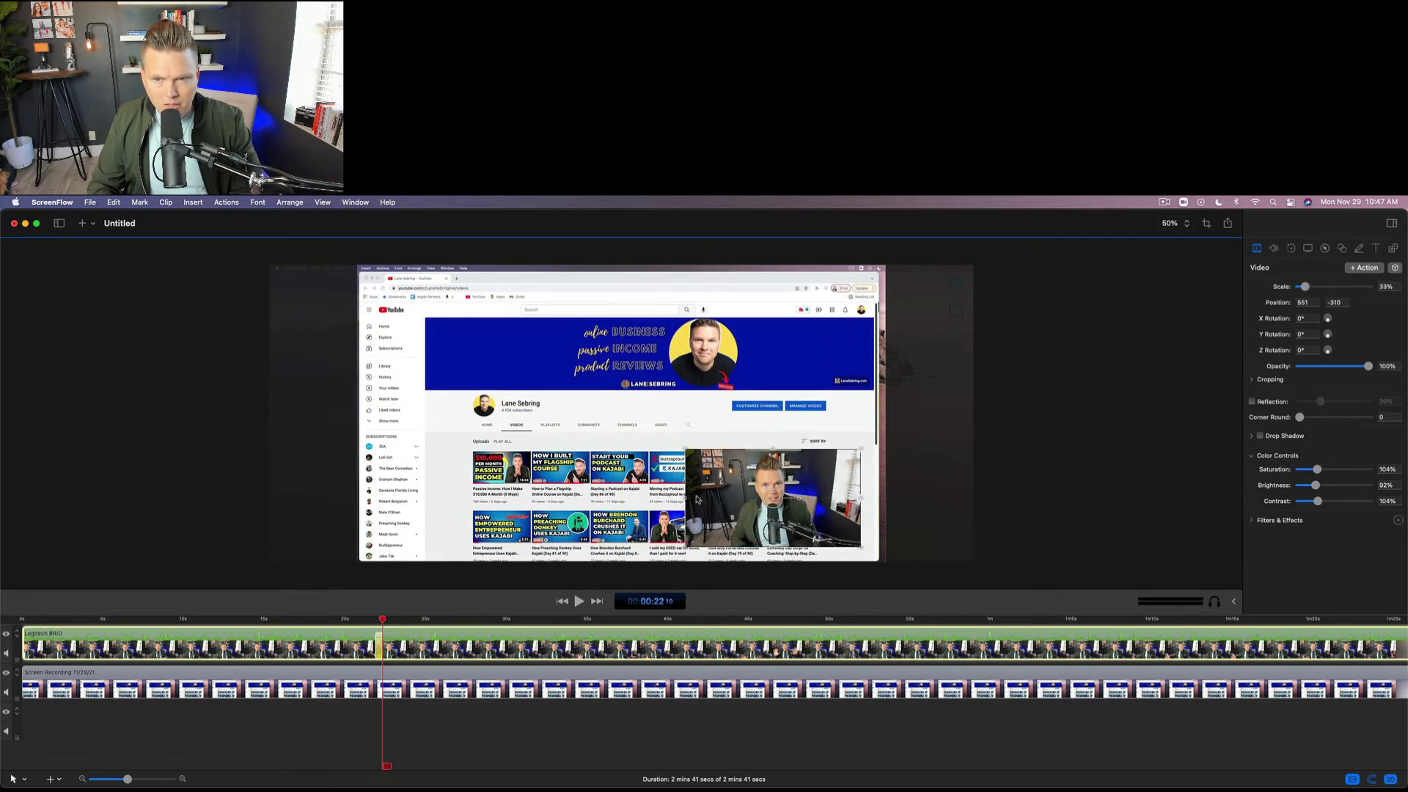
left_click_drag(702, 505, 709, 505)
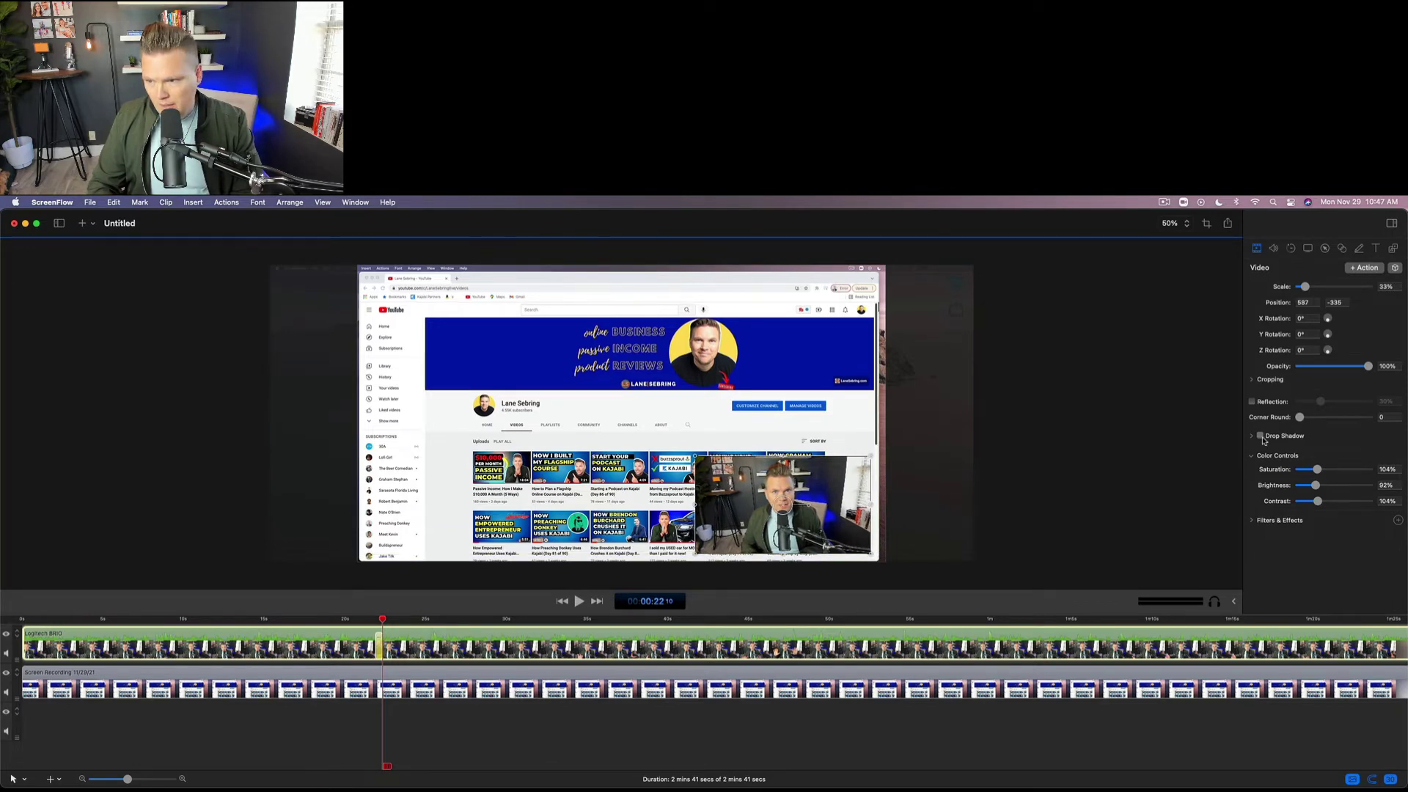
Scale the screen recording to 102% and recentre it horizontally.
left_click(1046, 490)
left_click(665, 336)
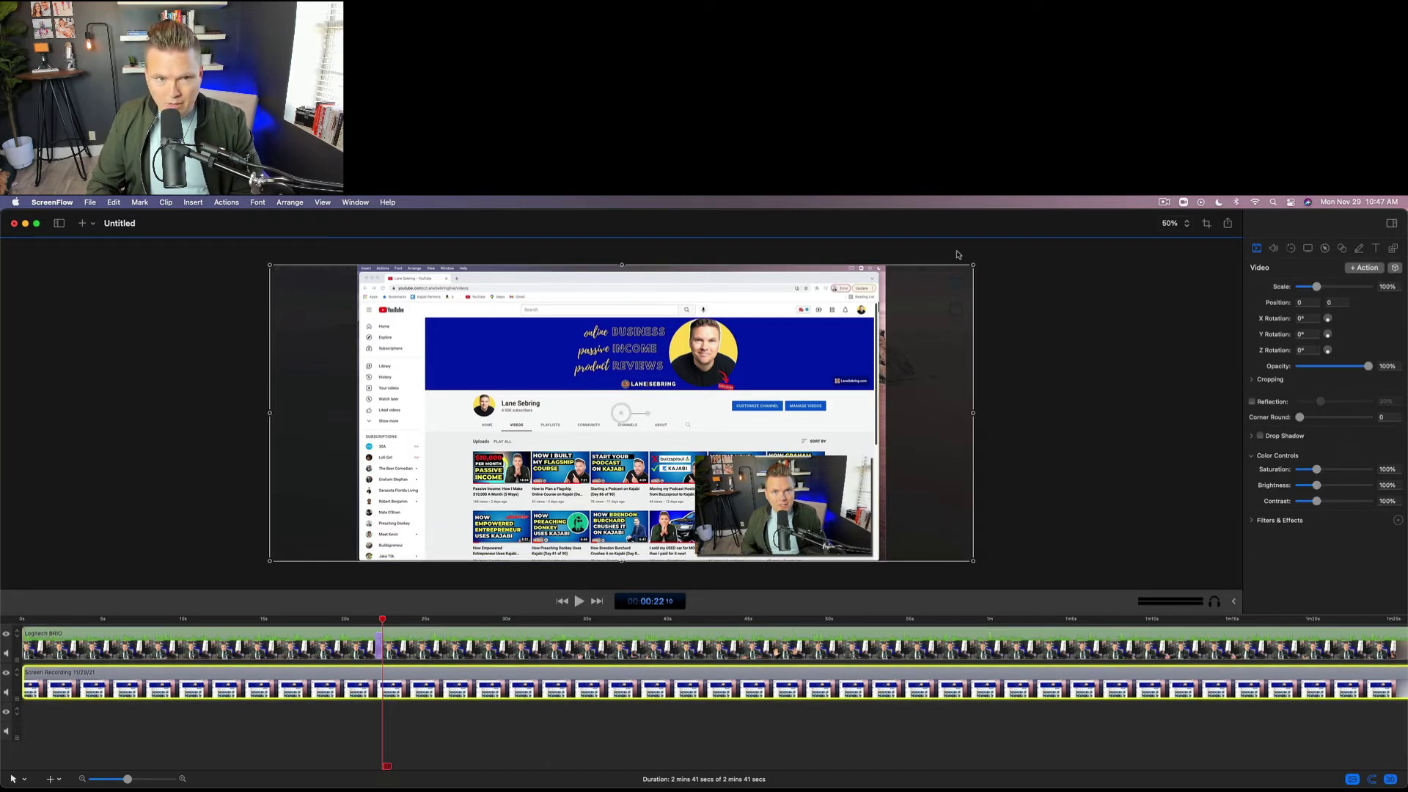
left_click_drag(975, 268, 983, 263)
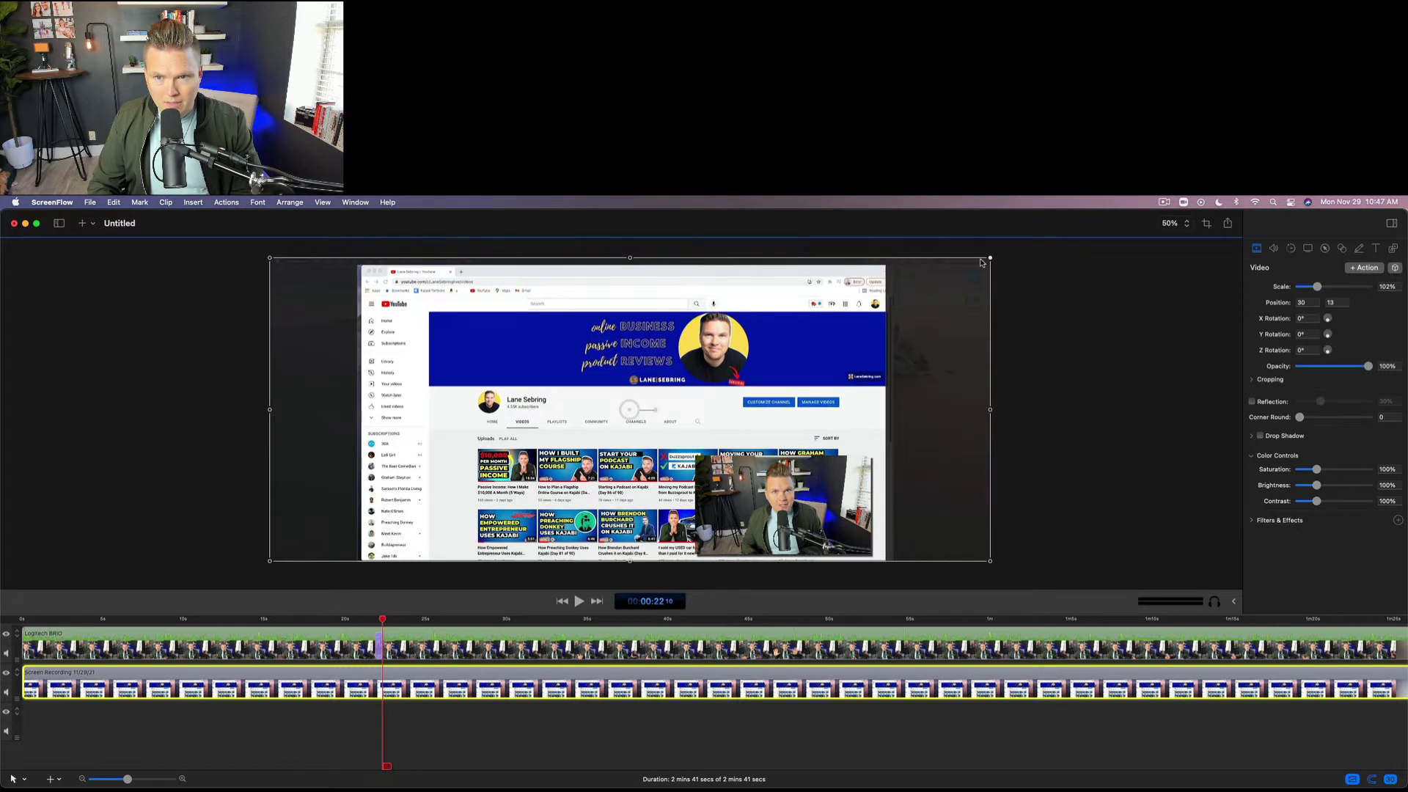
left_click_drag(348, 355, 379, 357)
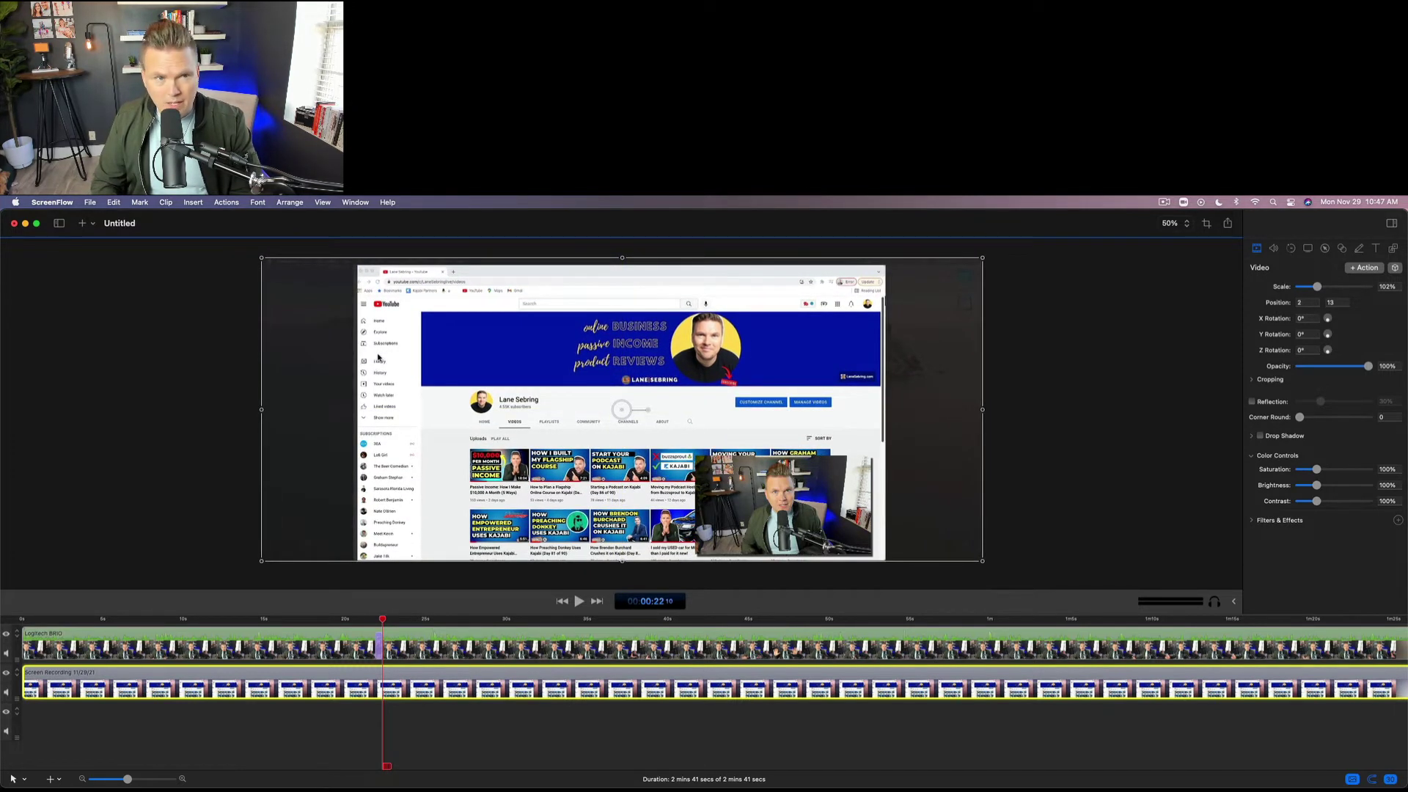
Play from about 20 seconds to watch the webcam's shrink transition.
left_click(585, 731)
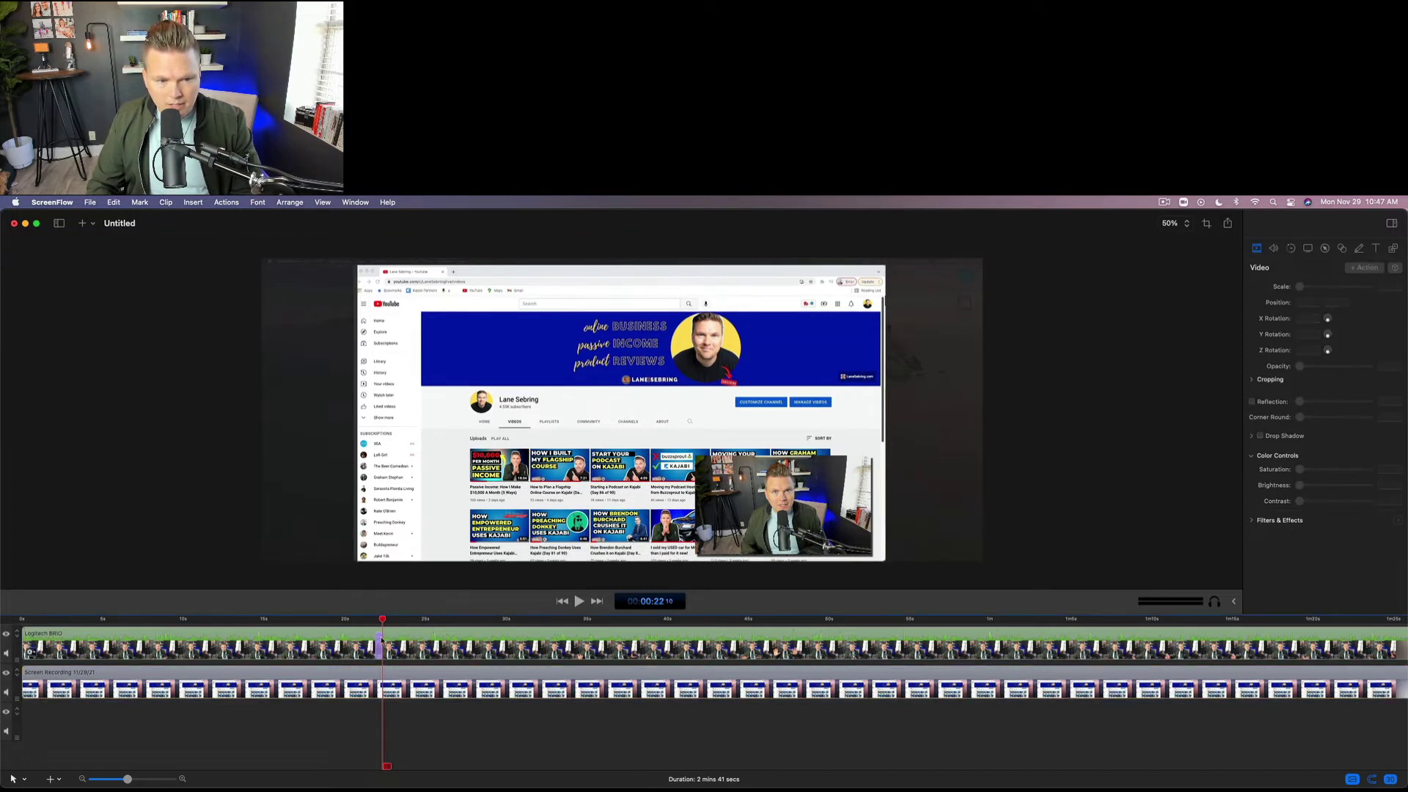
left_click(353, 620)
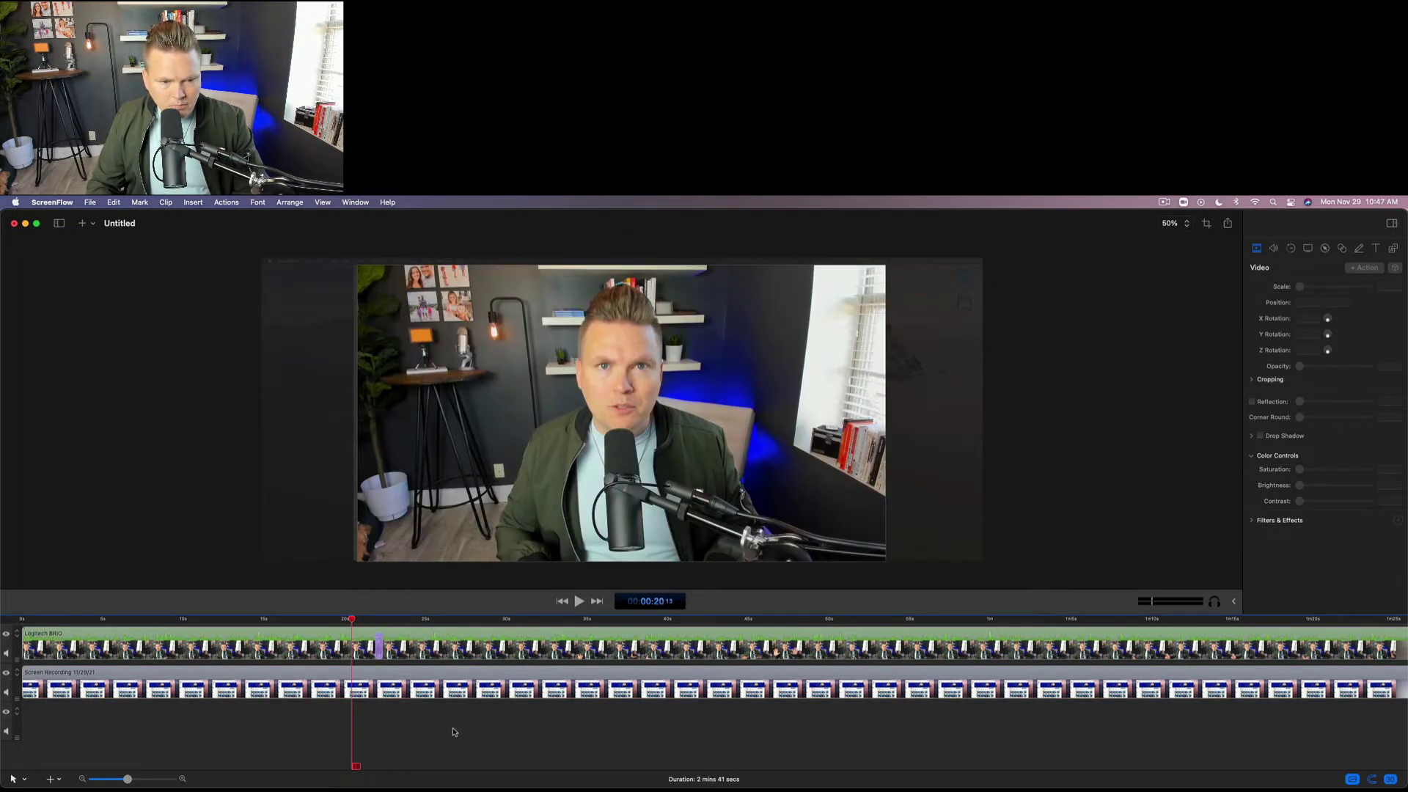
key("space")
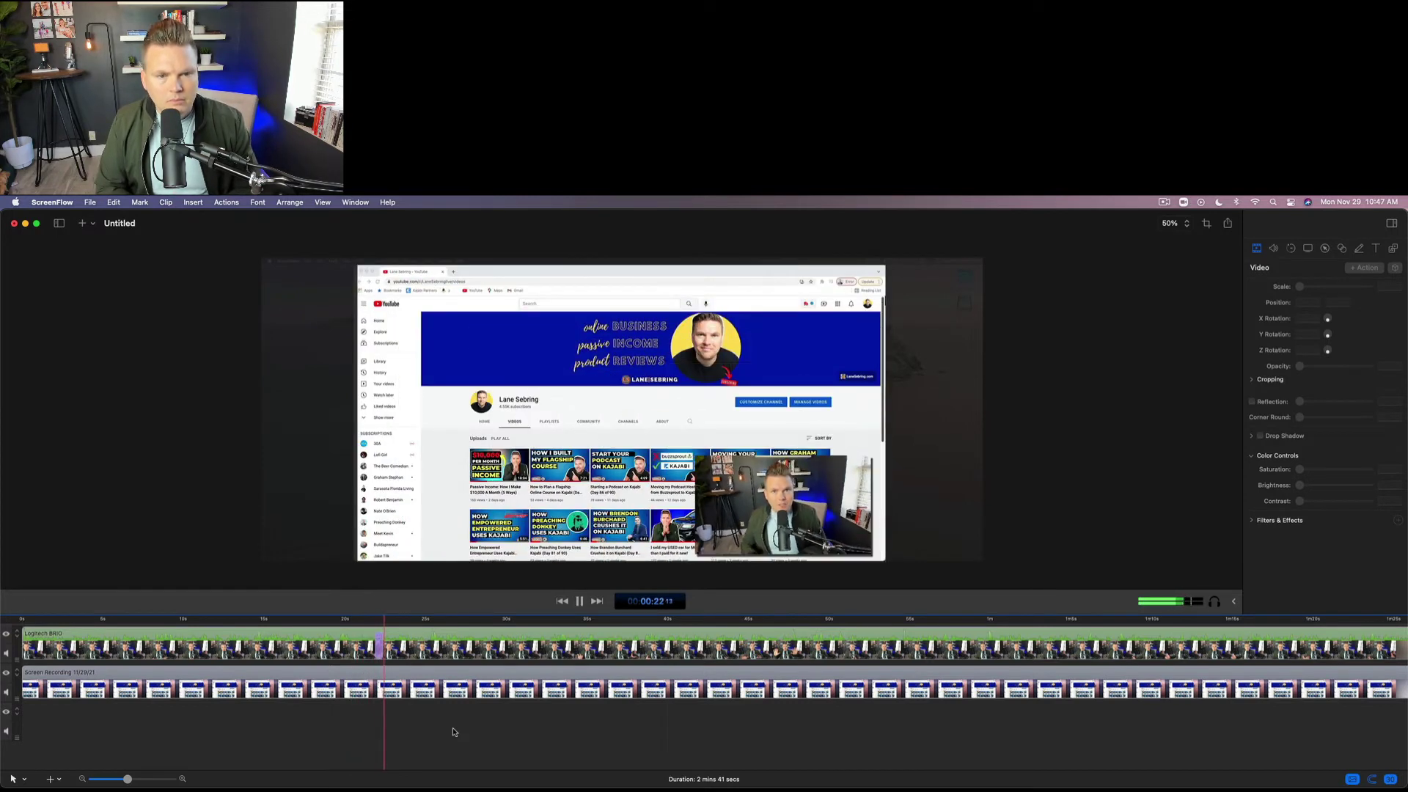
key("space")
Extend the end of the webcam's Video action, then replay the slower transition from 20 seconds.
left_click(379, 648)
left_click_drag(381, 644, 402, 644)
left_click(359, 621)
left_click(401, 753)
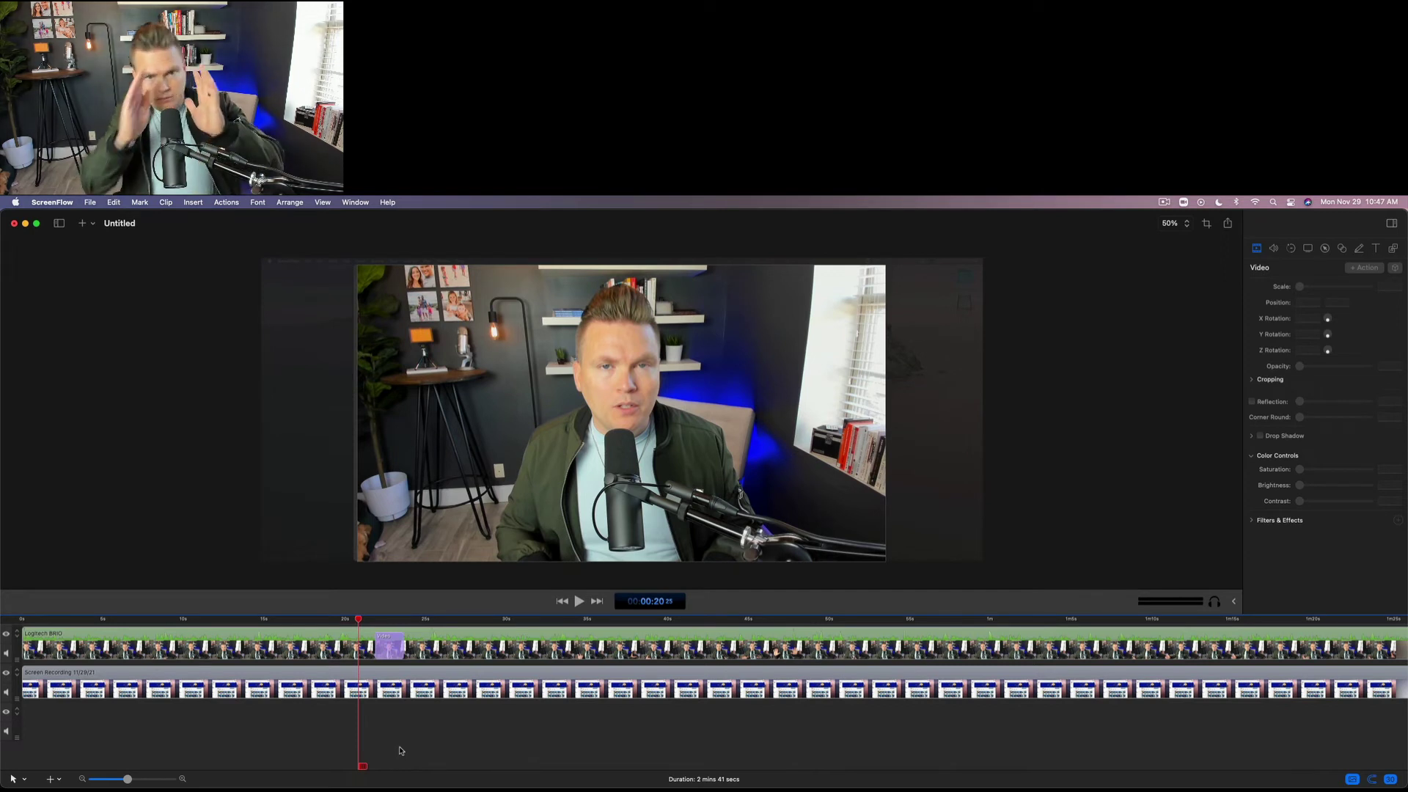
key("space")
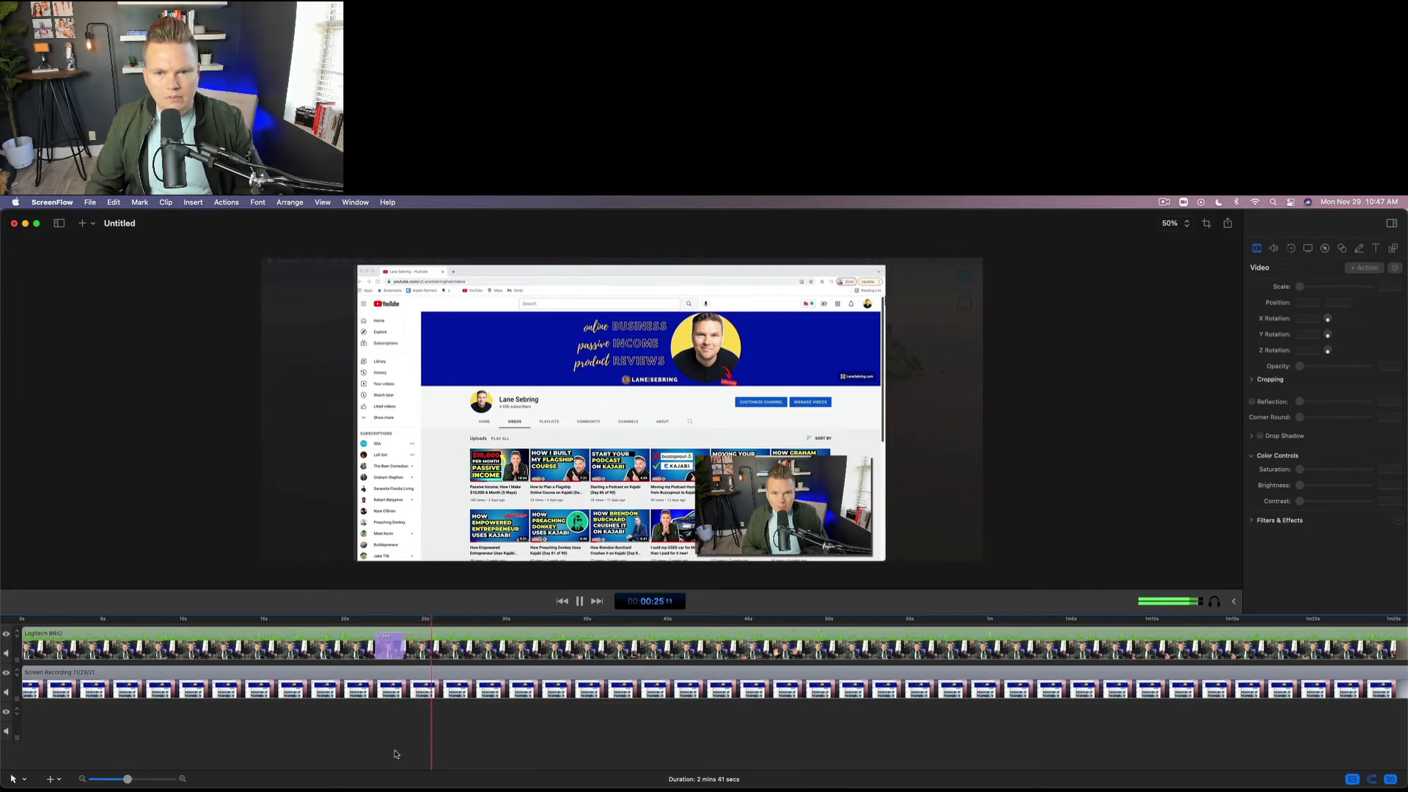
left_click(415, 647)
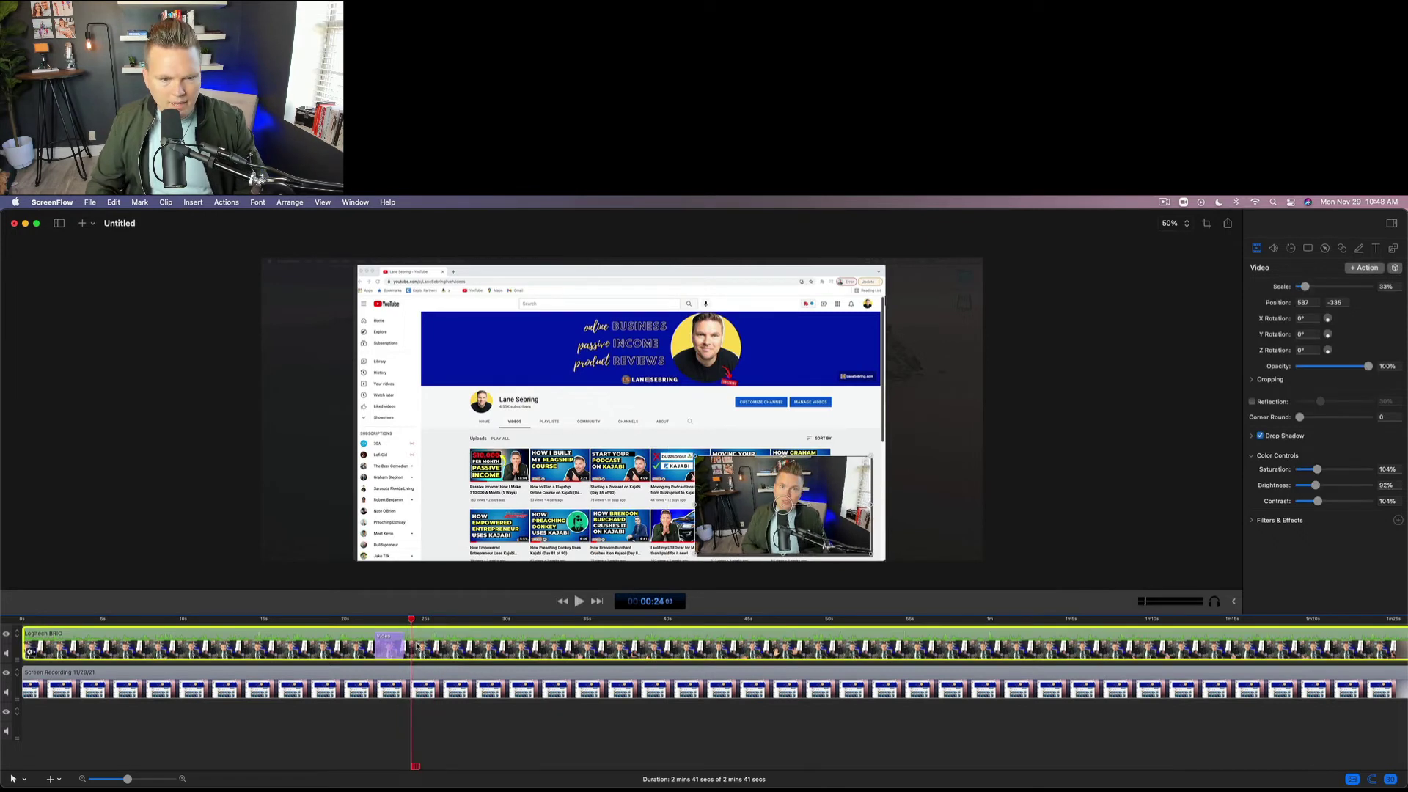
Add a second video action returning the webcam to full frame, and lengthen it.
left_click(1364, 268)
left_click_drag(699, 456, 370, 273)
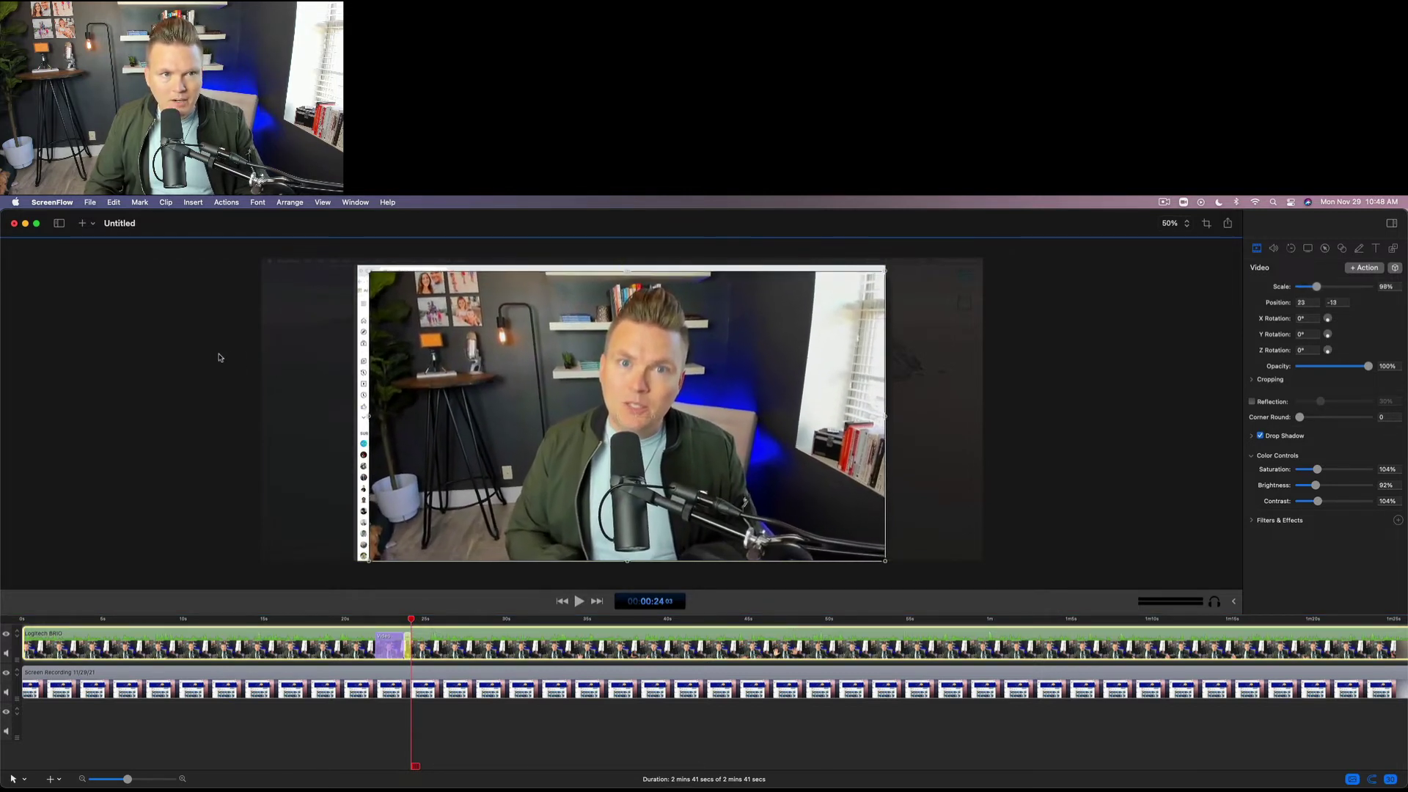
left_click(412, 645)
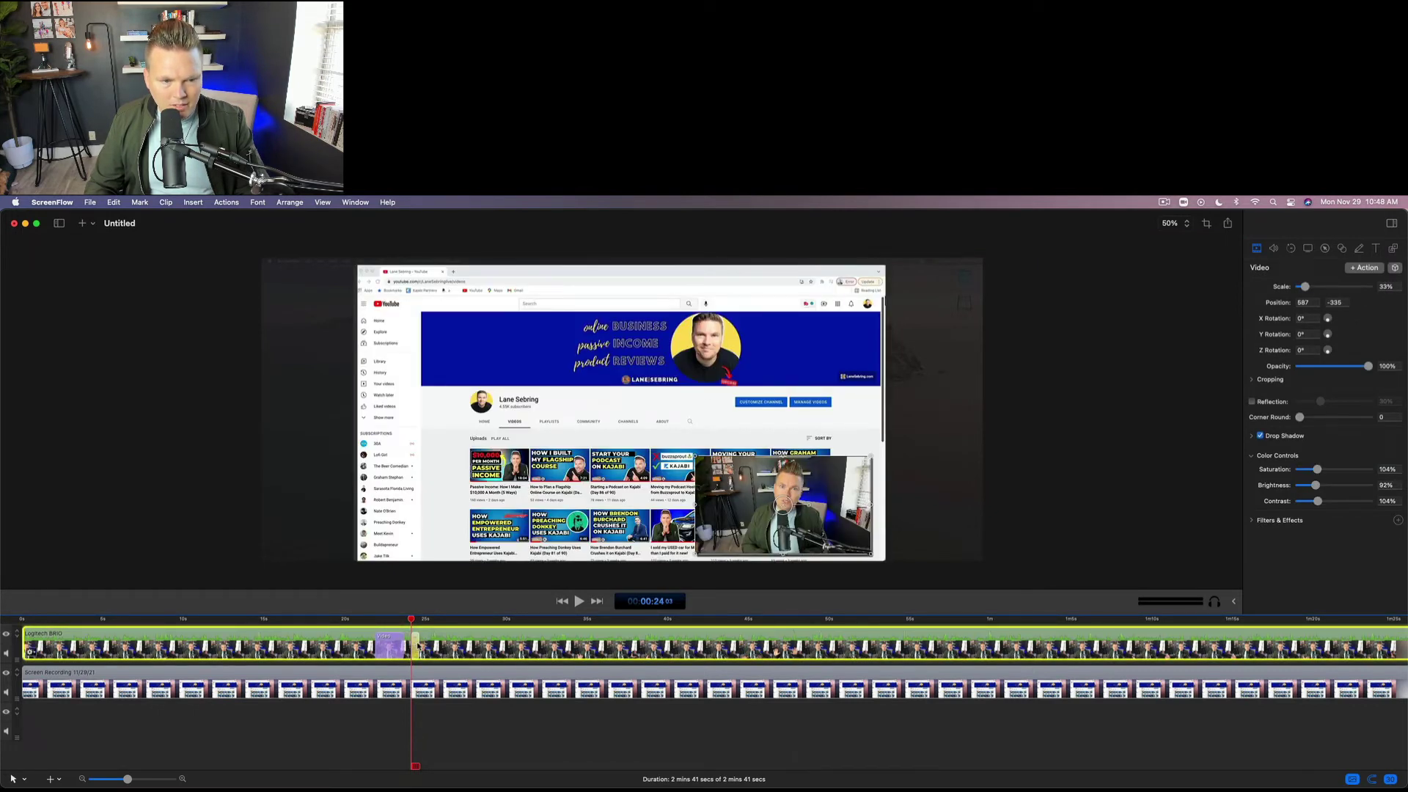
left_click_drag(419, 644, 431, 645)
Replay from about 20 seconds to review both webcam transitions.
left_click(351, 614)
key("space")
left_click(450, 741)
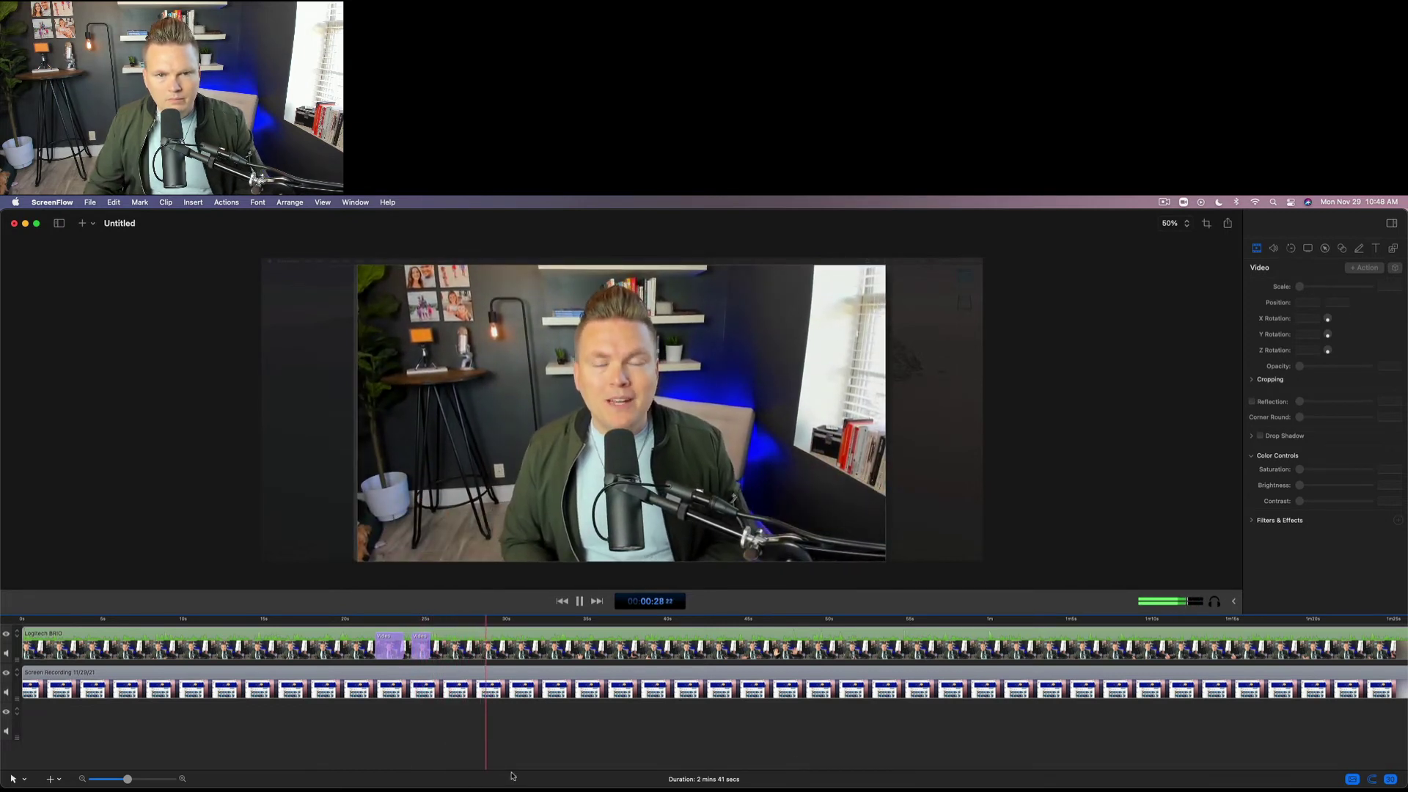
left_click(445, 645)
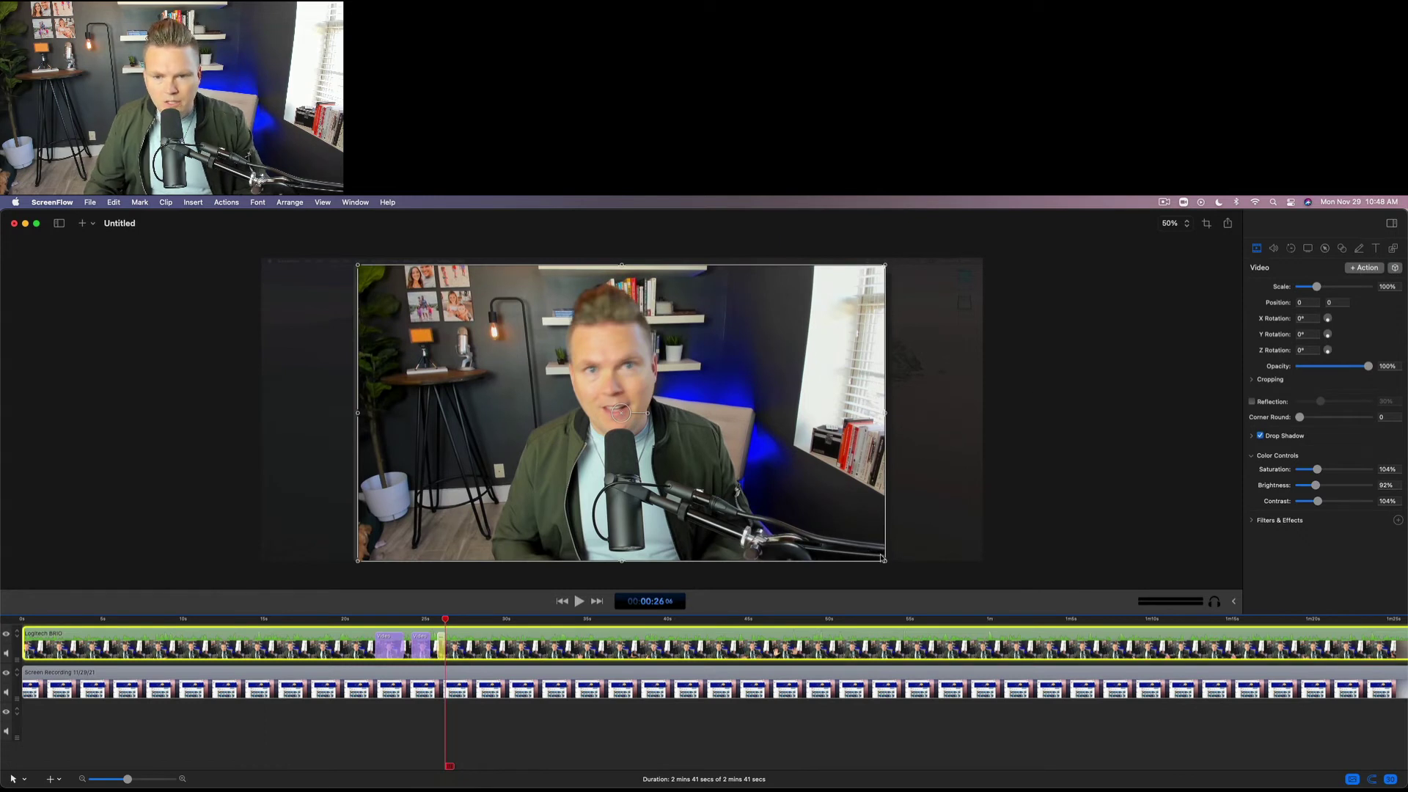
Try shrinking the webcam at 26 seconds, then restore it to Scale 100%, Position 0,0.
left_click_drag(885, 560, 864, 545)
left_click_drag(747, 473, 564, 459)
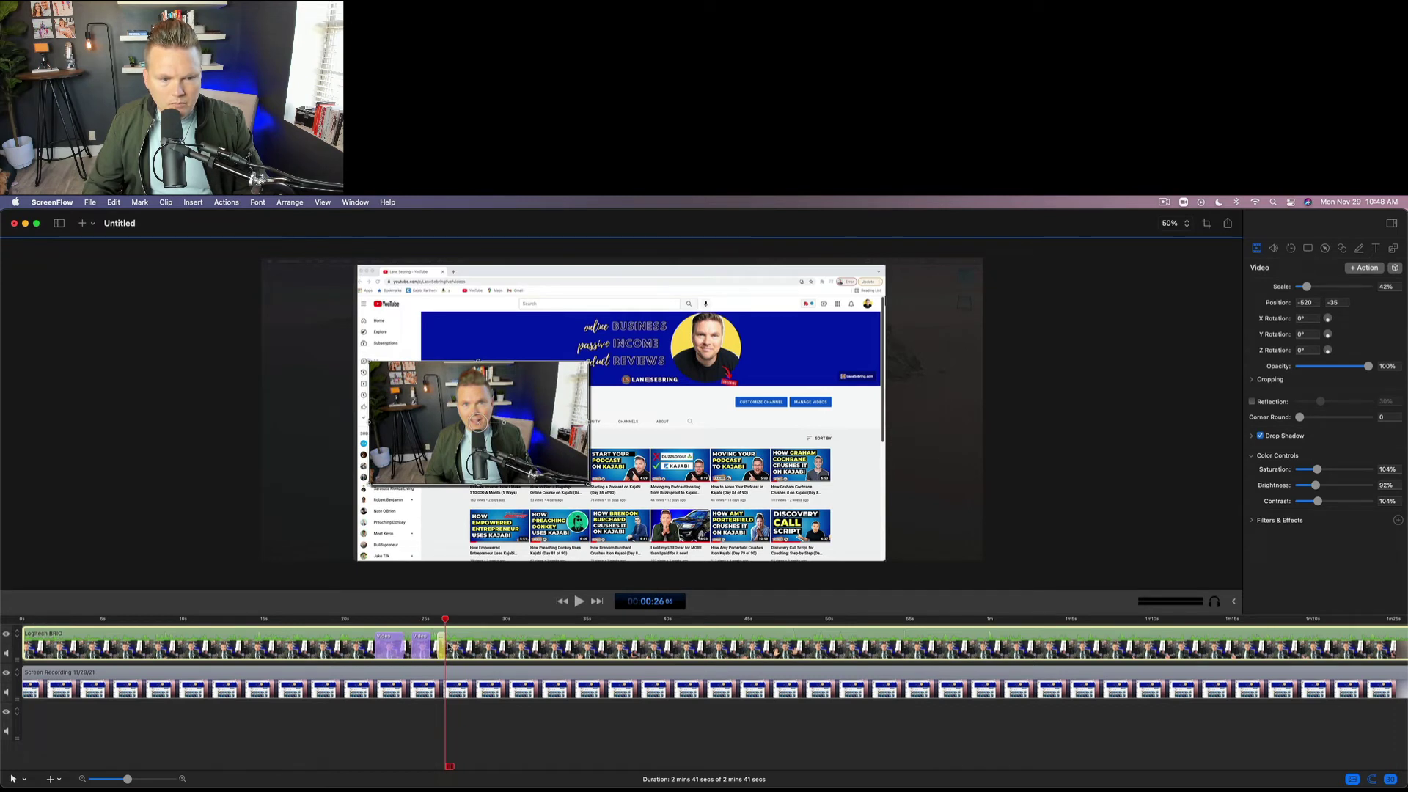
left_click(449, 646)
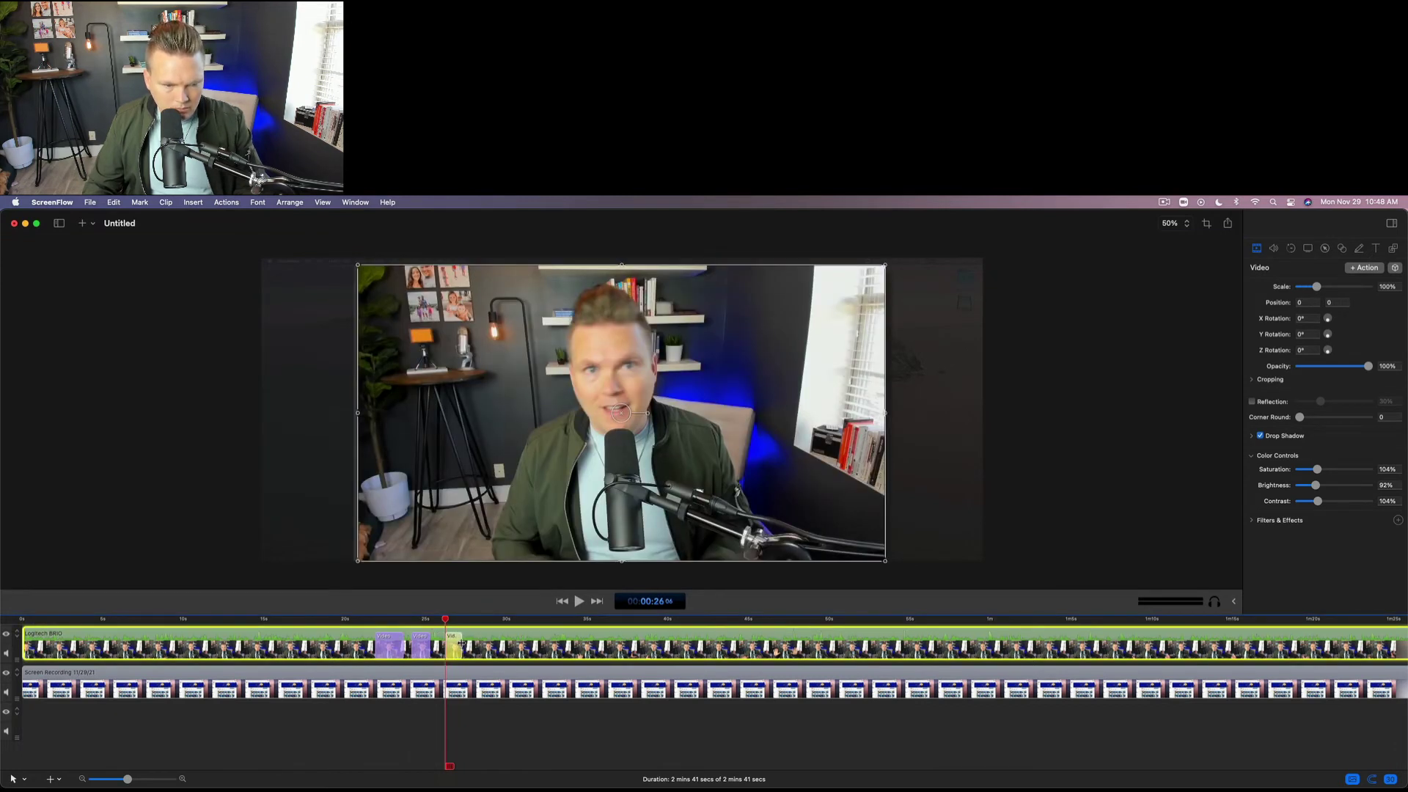
Replay the picture-in-picture transitions from about 22 seconds.
left_click(374, 623)
key("space")
left_click(446, 732)
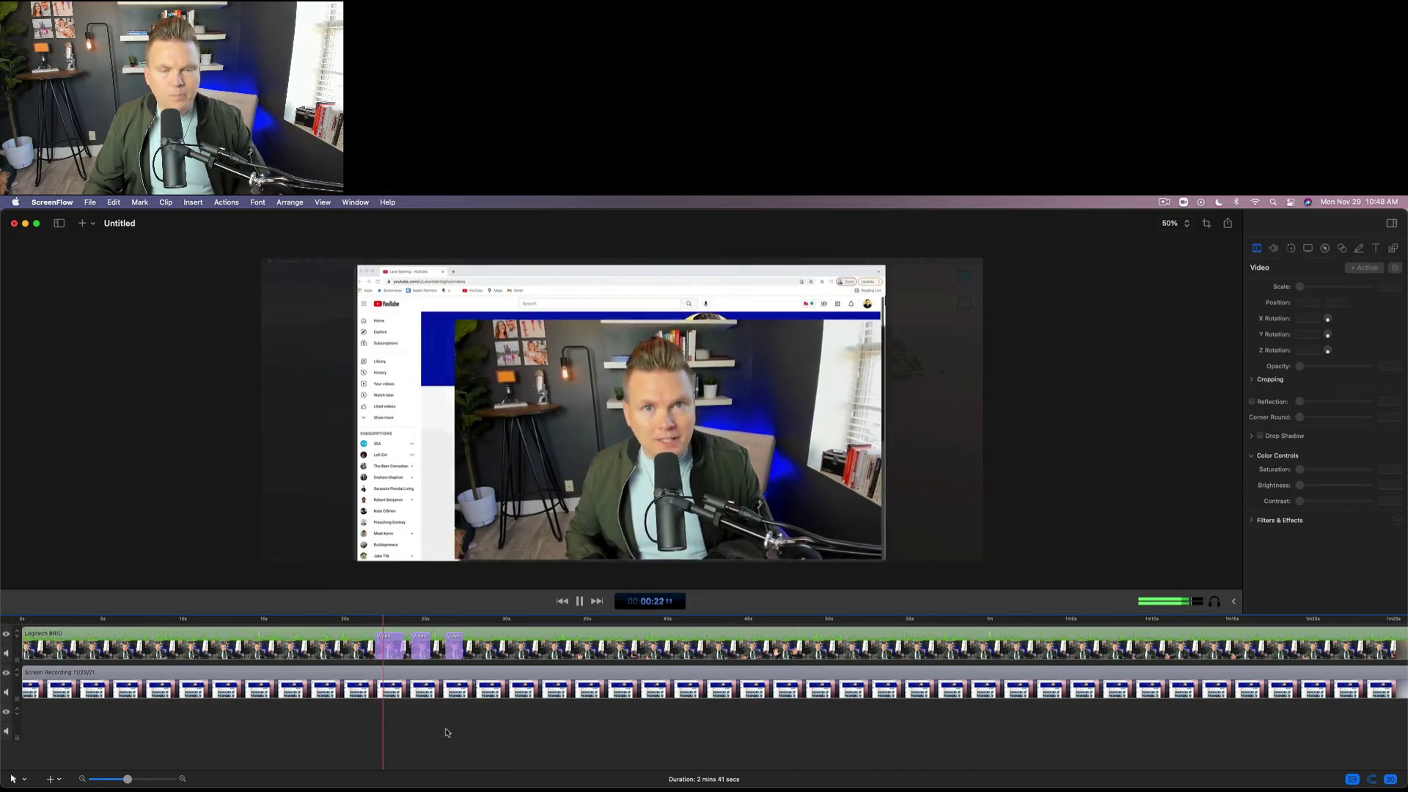